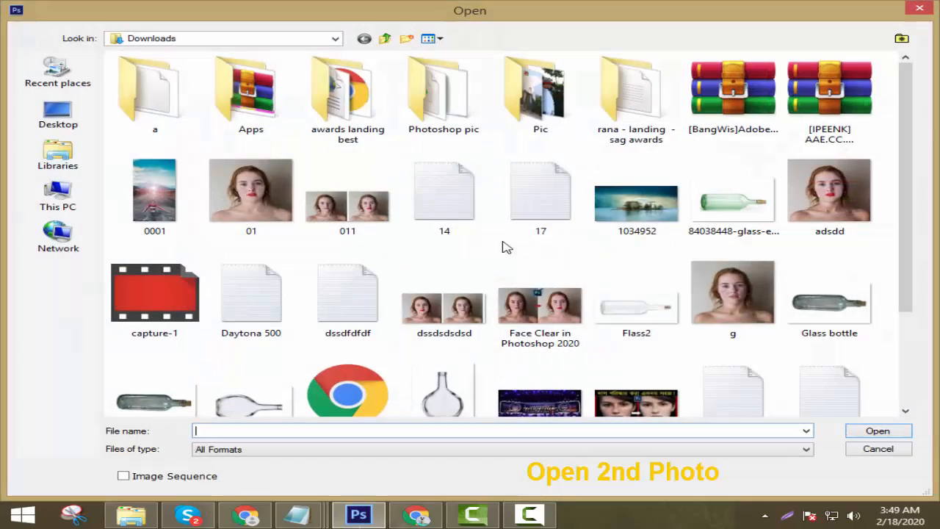
Open the bottle photo Glass HD.jpg from the Downloads folder.
click(820, 319)
scroll(820, 319, down, 3)
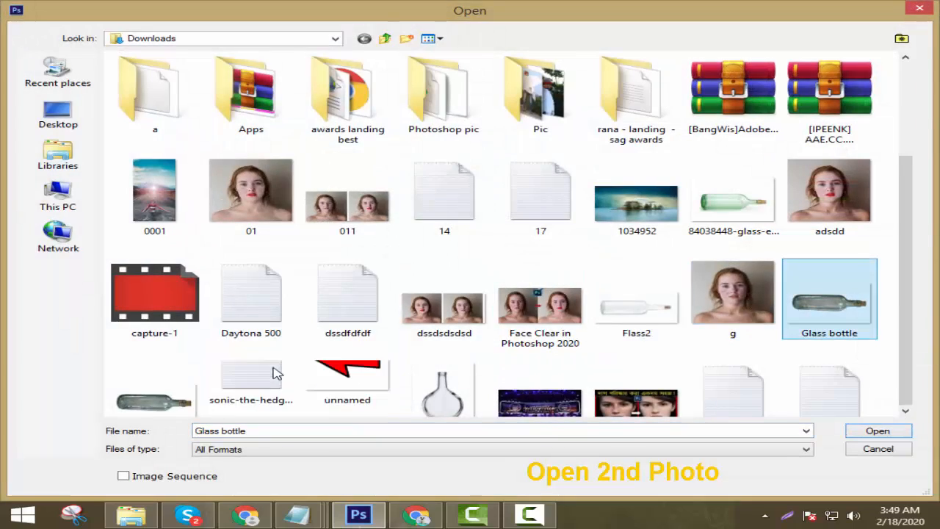
double_click(126, 285)
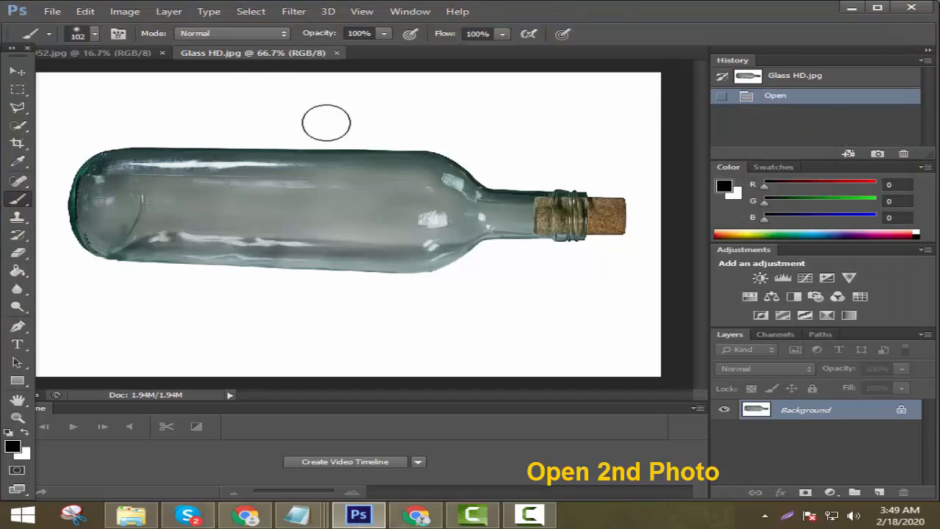
Copy the island house photo from 1034952.jpg into the Glass HD.jpg document as a new layer using the Move tool.
click(117, 53)
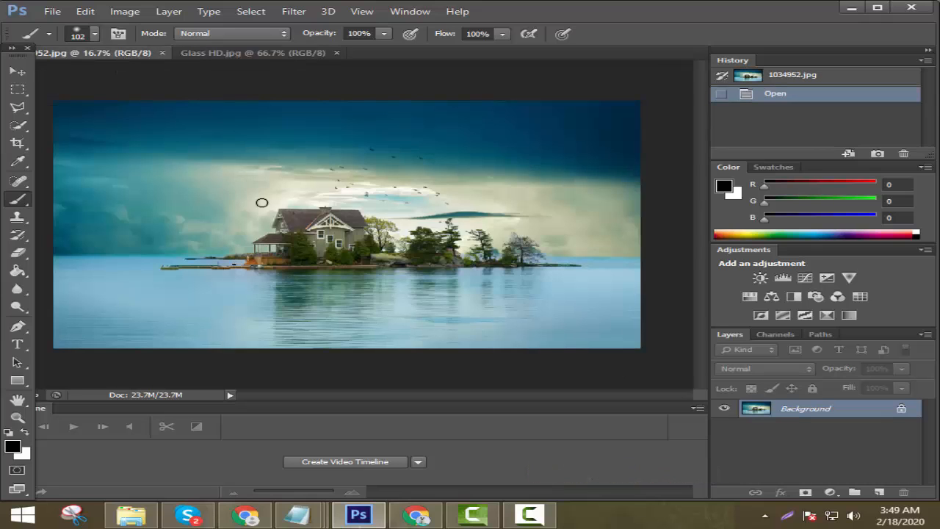
key(v)
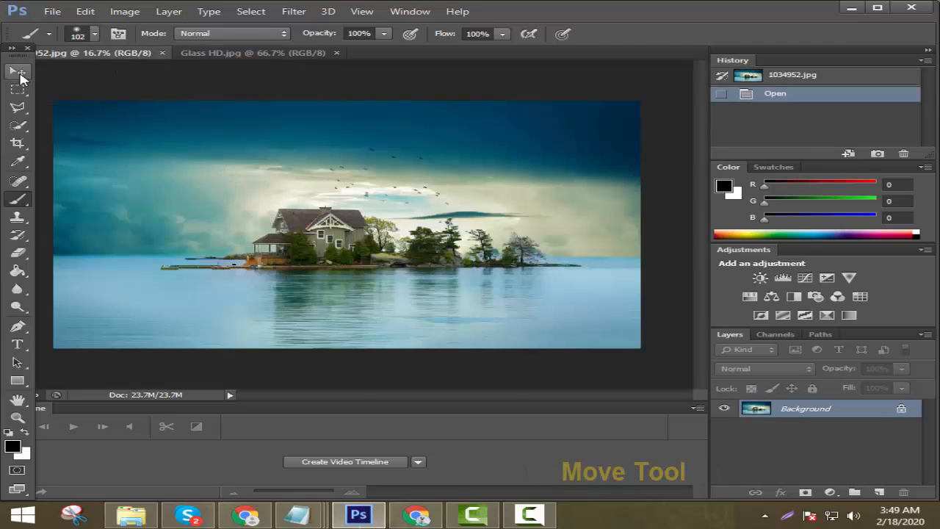
drag(250, 204, 301, 196)
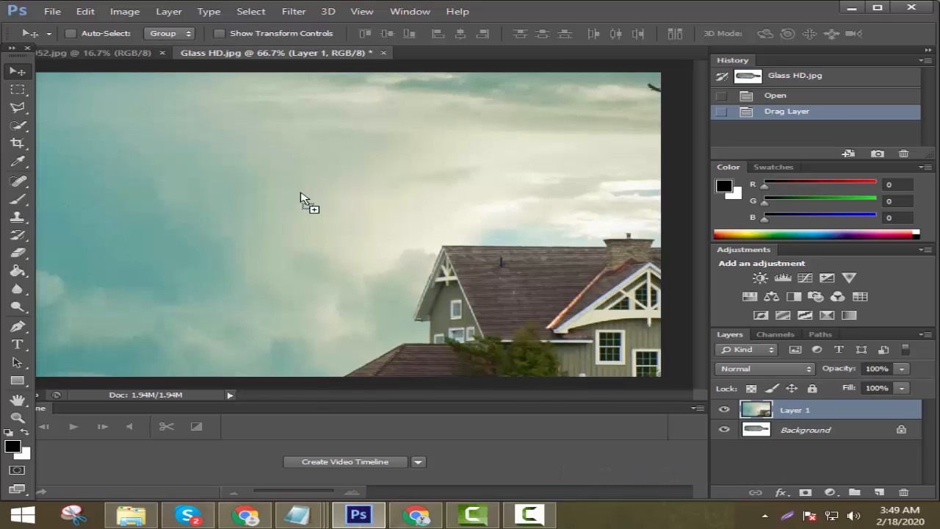
Free-transform the island photo layer down to about 21% width and 23% height so it lies over the bottle.
scroll(301, 196, down, 5)
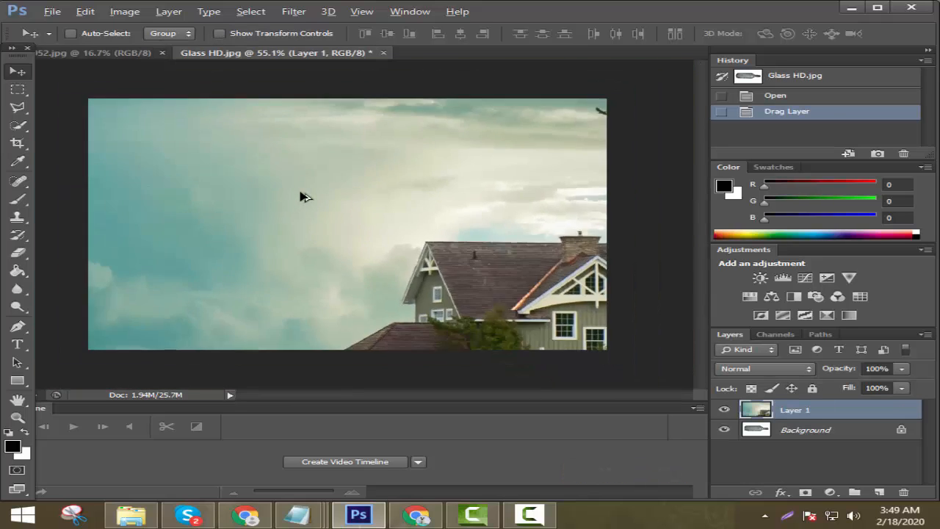
key(ctrl+t)
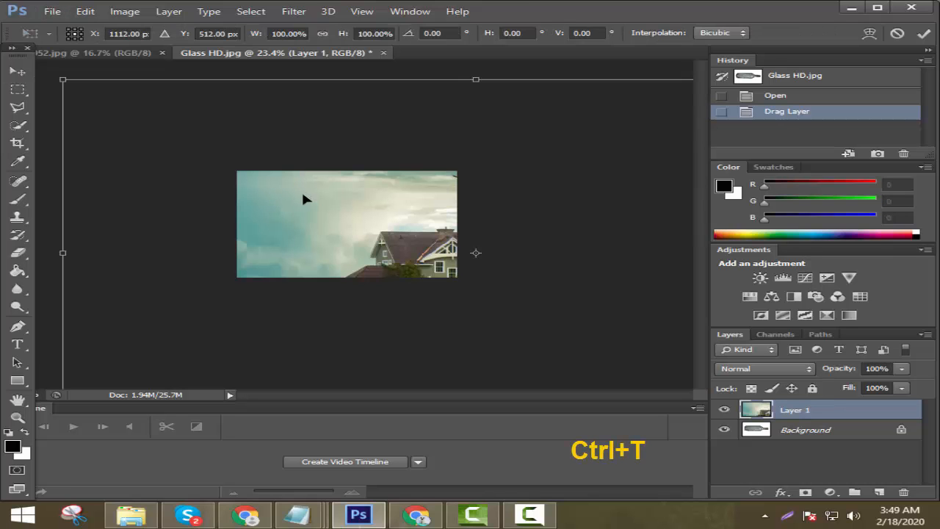
scroll(308, 196, up, 1)
scroll(313, 203, down, 2)
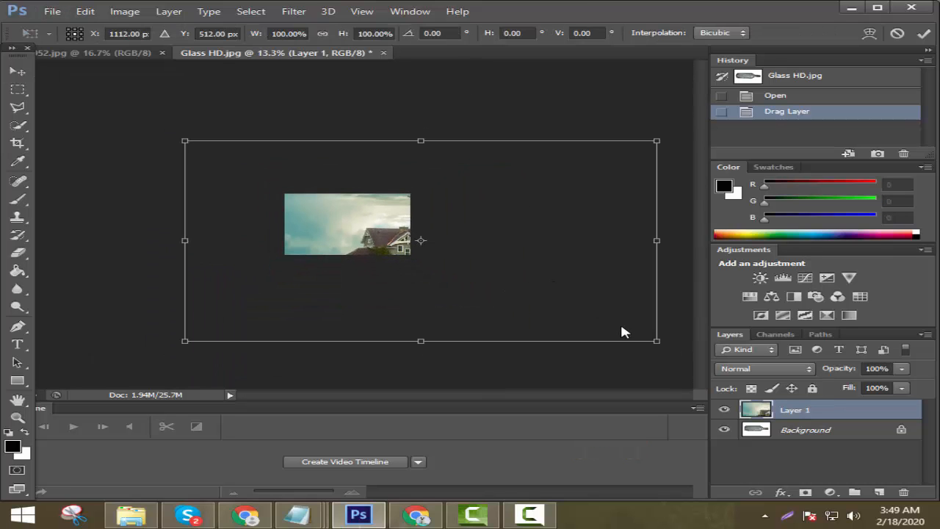
drag(640, 336, 382, 240)
scroll(384, 242, up, 6)
scroll(382, 239, down, 7)
scroll(384, 244, up, 5)
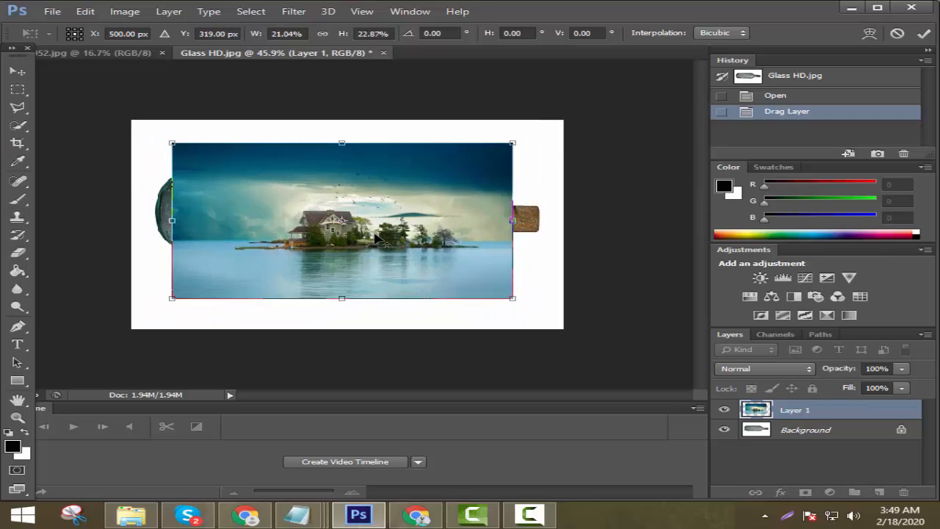
Set Layer 1's opacity to 44% and fit it over the bottle body and neck at about 20.4% width and 23.8% height, applying the transform.
click(902, 369)
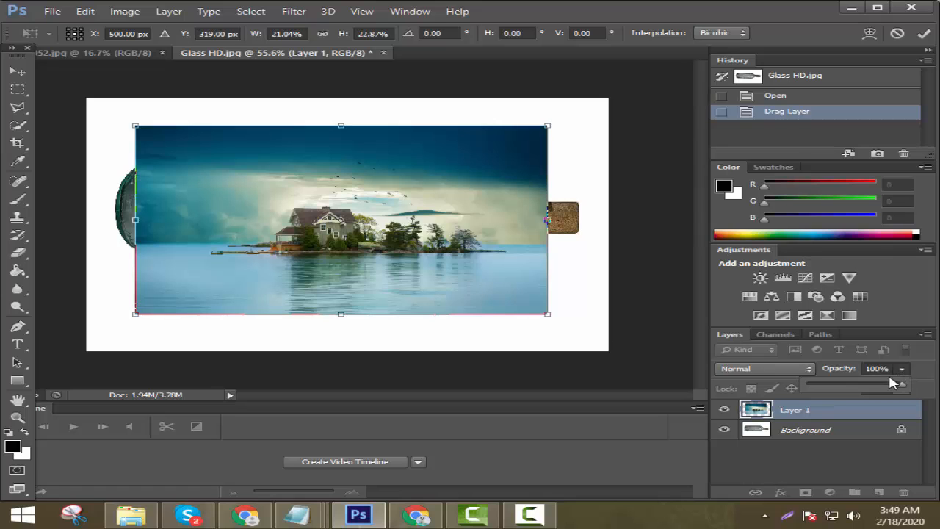
drag(854, 387, 852, 388)
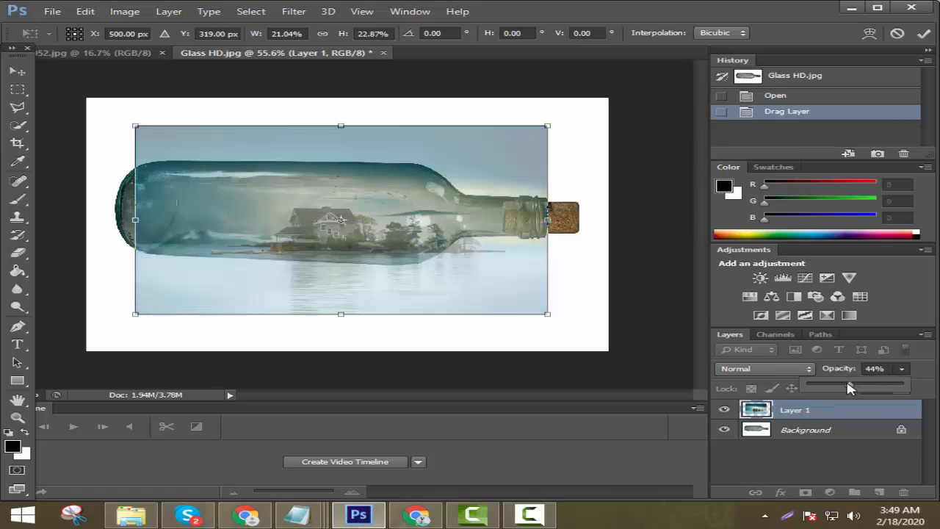
drag(547, 313, 503, 300)
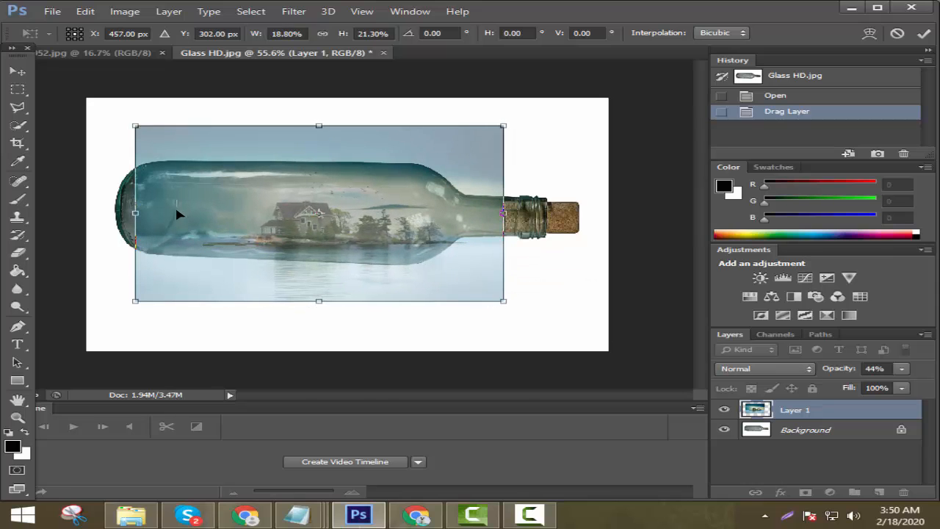
drag(136, 212, 130, 213)
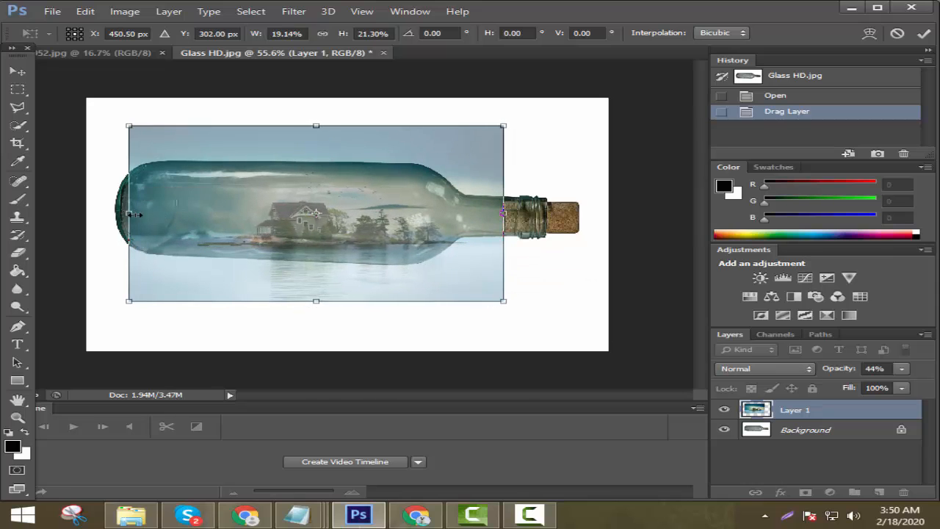
drag(129, 126, 109, 107)
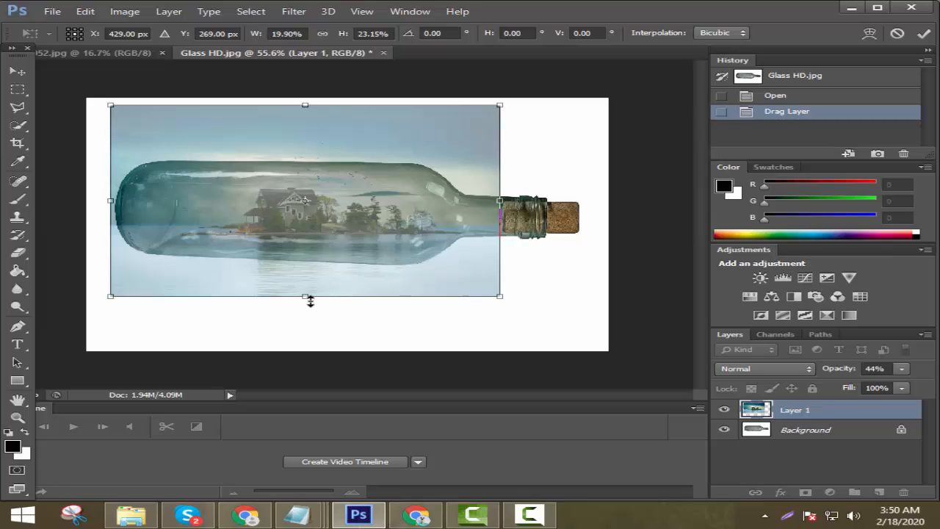
drag(501, 297, 513, 298)
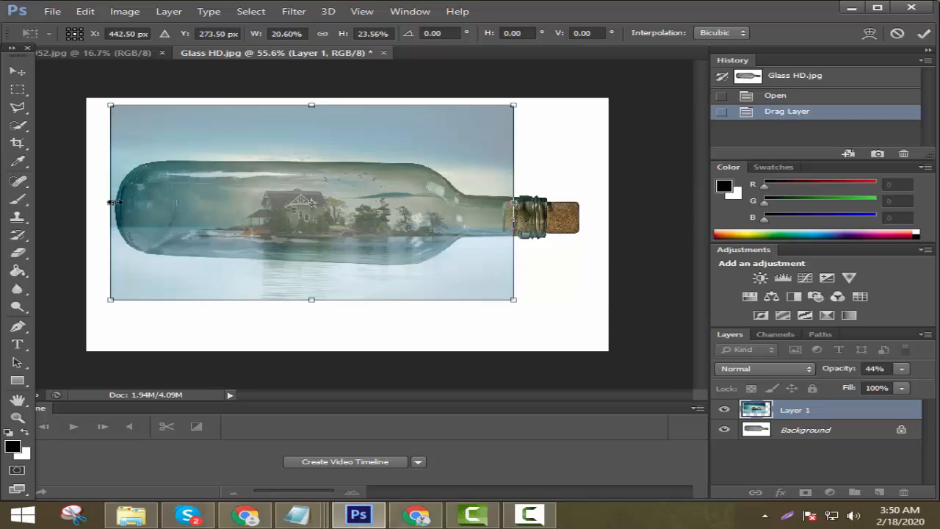
drag(116, 202, 115, 202)
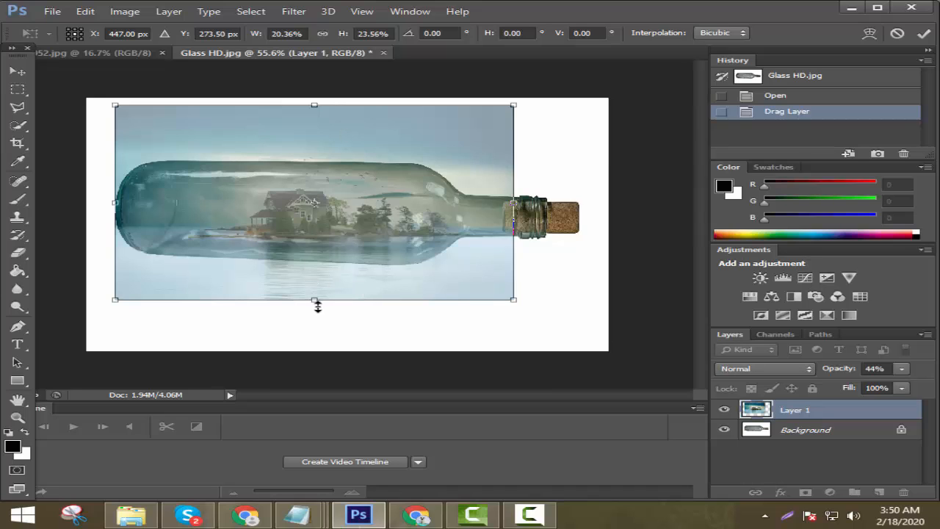
drag(314, 300, 322, 307)
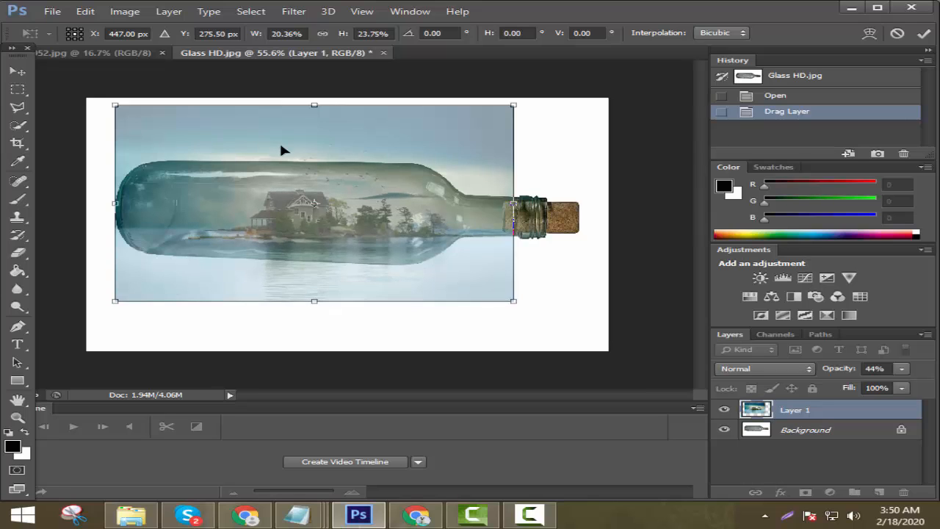
click(924, 34)
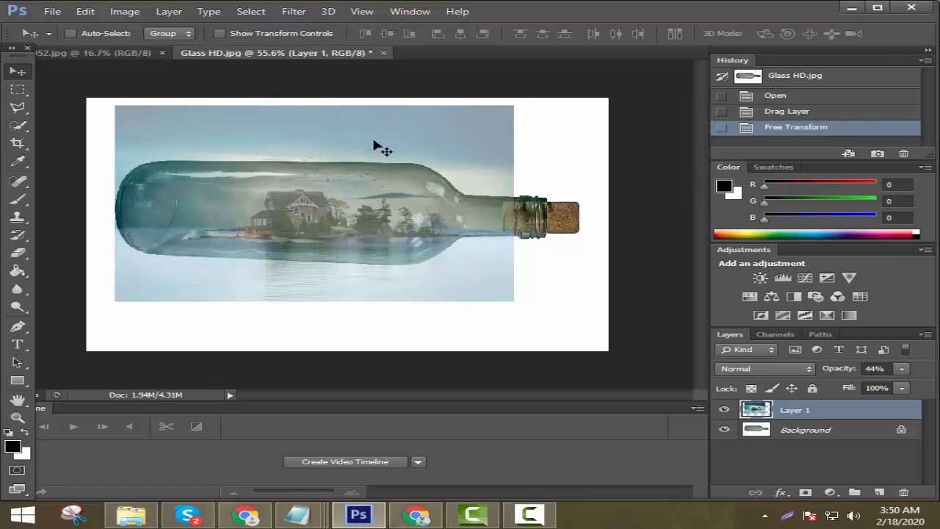
Add a layer mask to Layer 1 and fill it with black using the Paint Bucket tool.
click(805, 492)
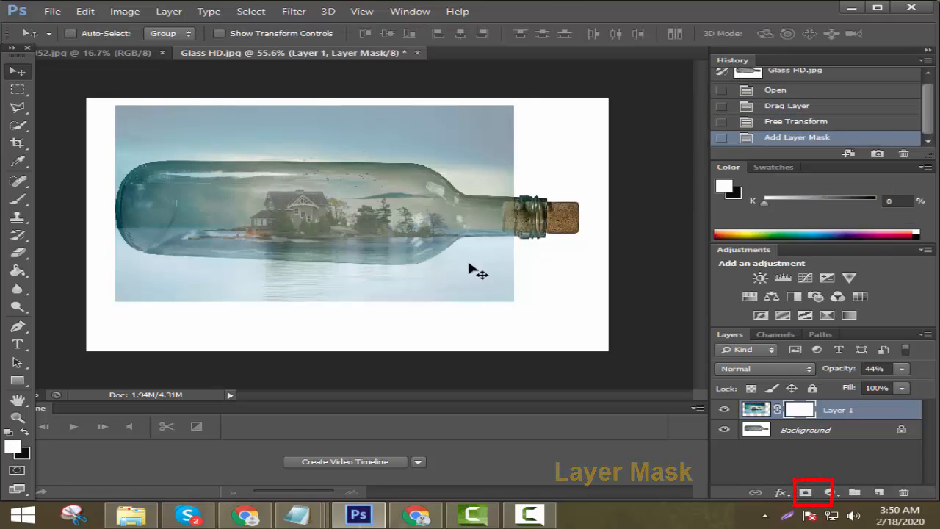
click(25, 433)
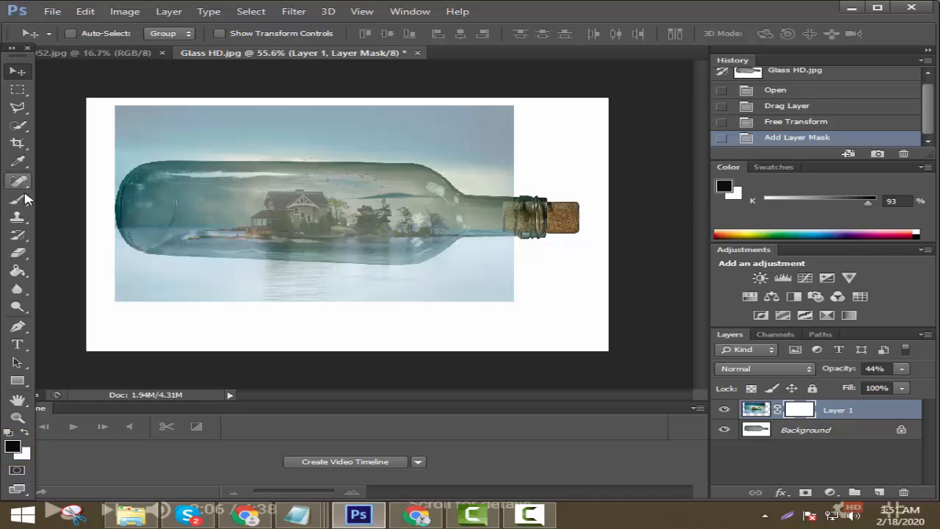
click(18, 272)
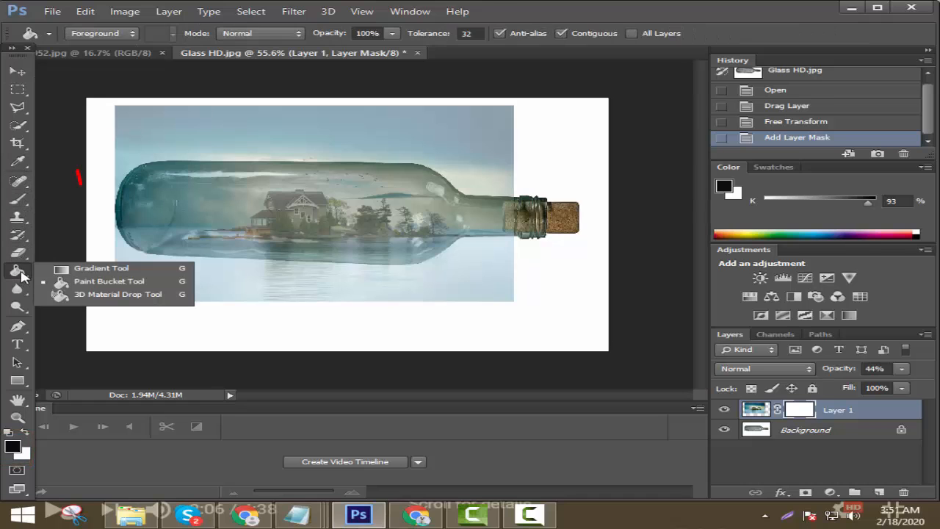
click(103, 285)
click(302, 214)
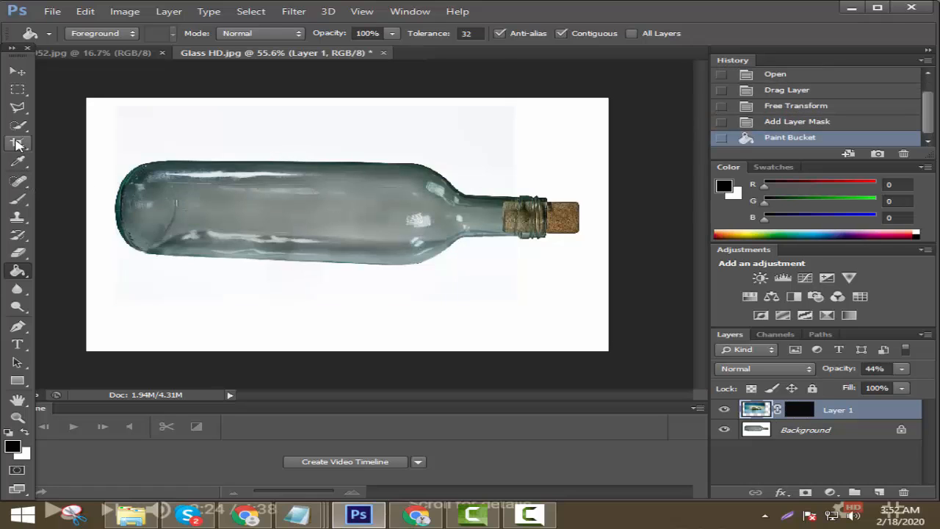
Try to select the white backdrop around the bottle on the Background layer with the Quick Selection tool, excluding the bottle's upper edge.
click(17, 125)
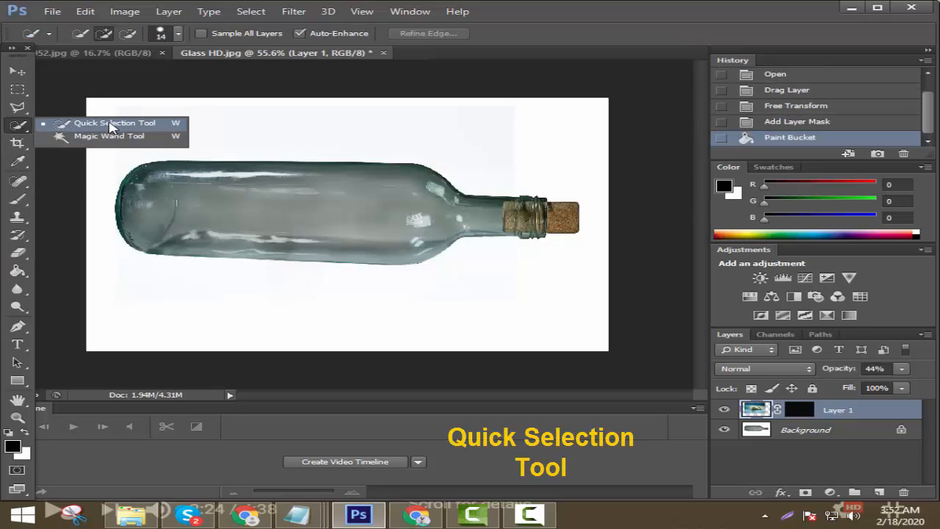
click(112, 124)
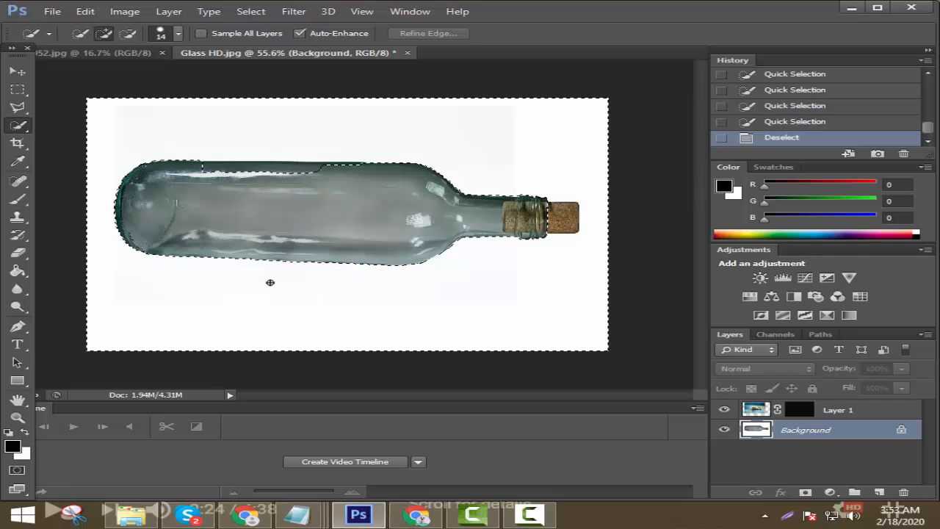
click(300, 171)
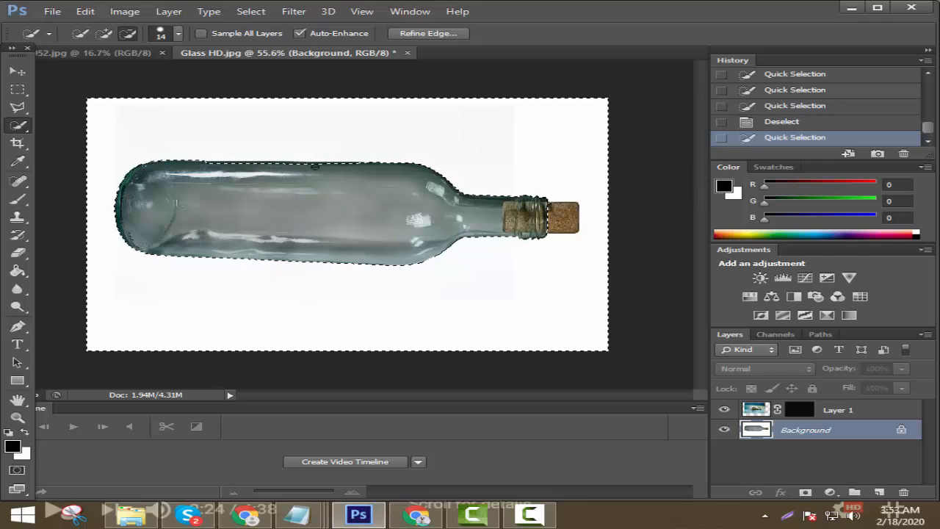
alt+click(198, 166)
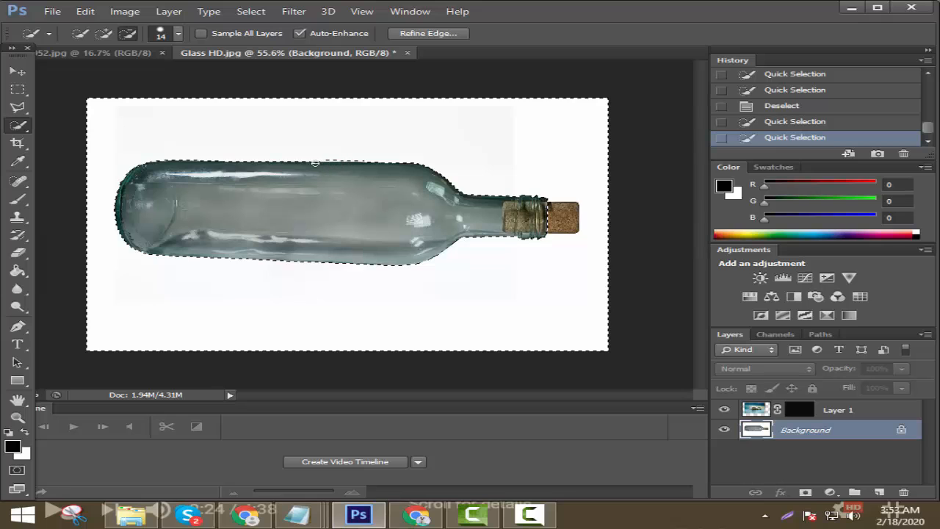
click(319, 145)
click(321, 134)
click(250, 143)
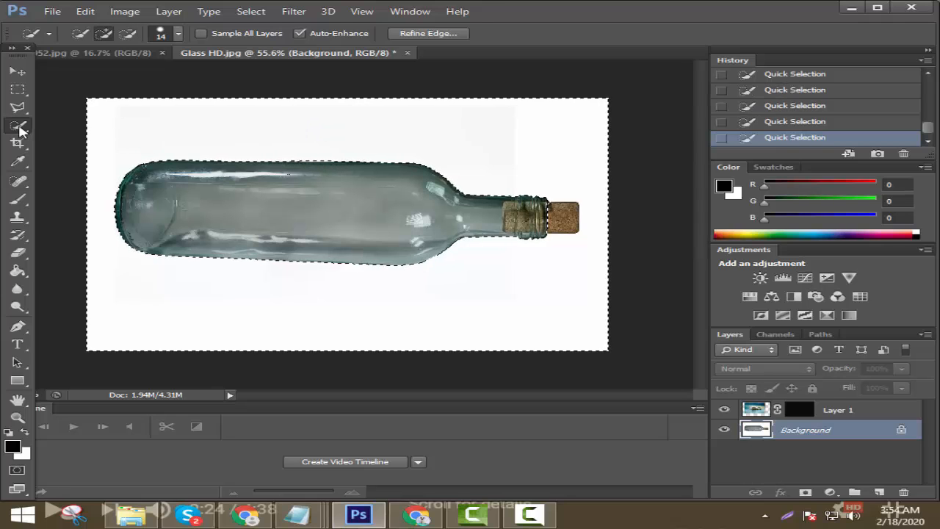
Select the white backdrop with the Magic Wand tool and invert the selection so it covers the corked bottle.
right_click(21, 127)
click(95, 137)
click(201, 144)
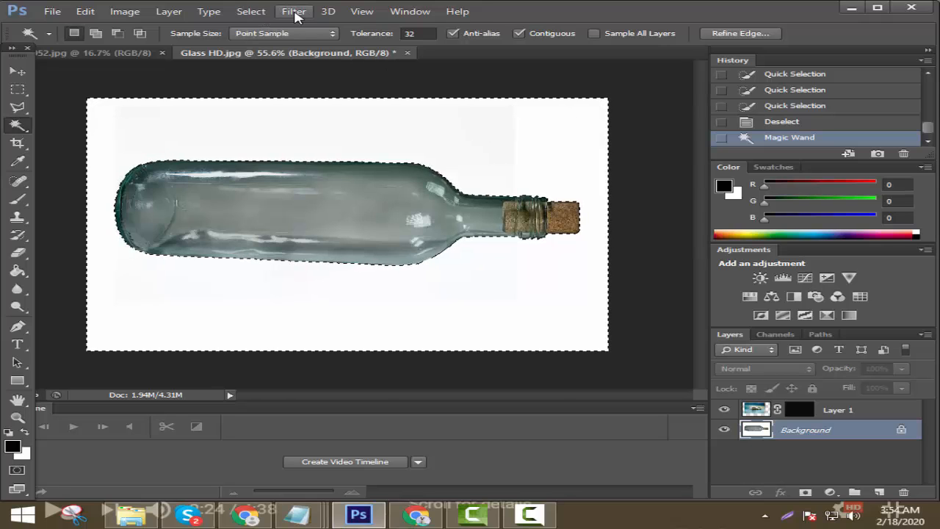
click(250, 11)
click(286, 64)
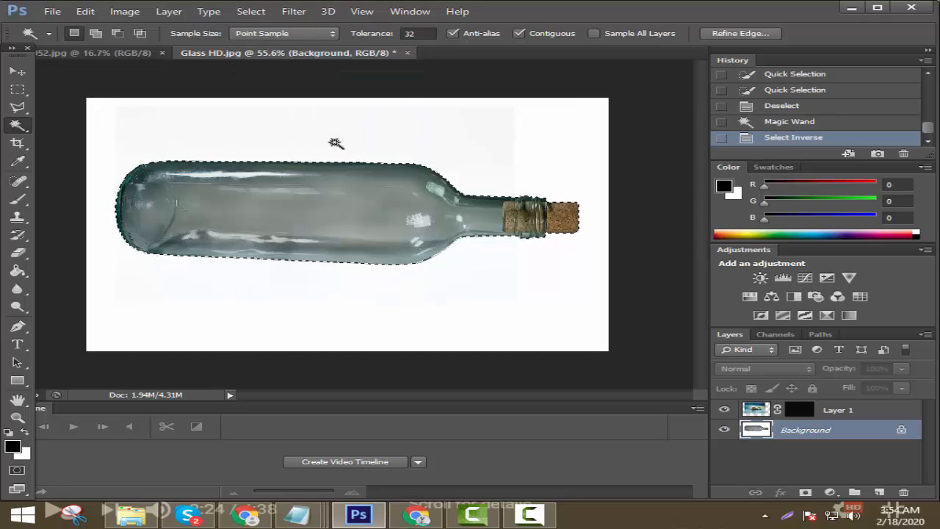
Contract the bottle selection by 4 pixels.
click(250, 11)
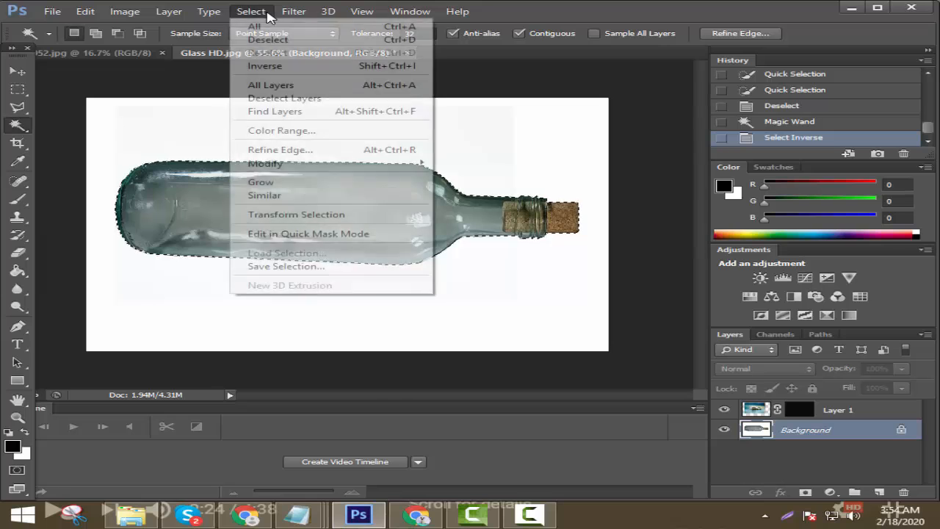
mouse_move(274, 170)
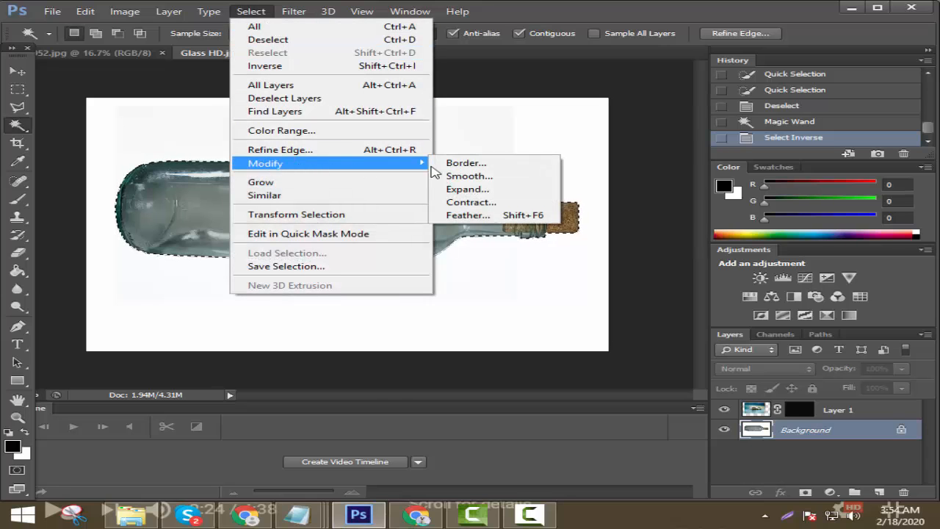
click(473, 204)
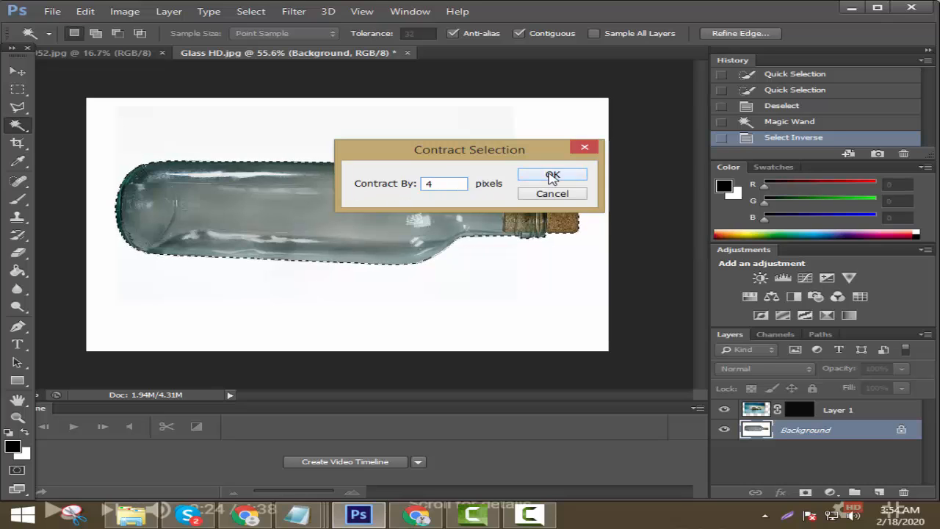
click(552, 176)
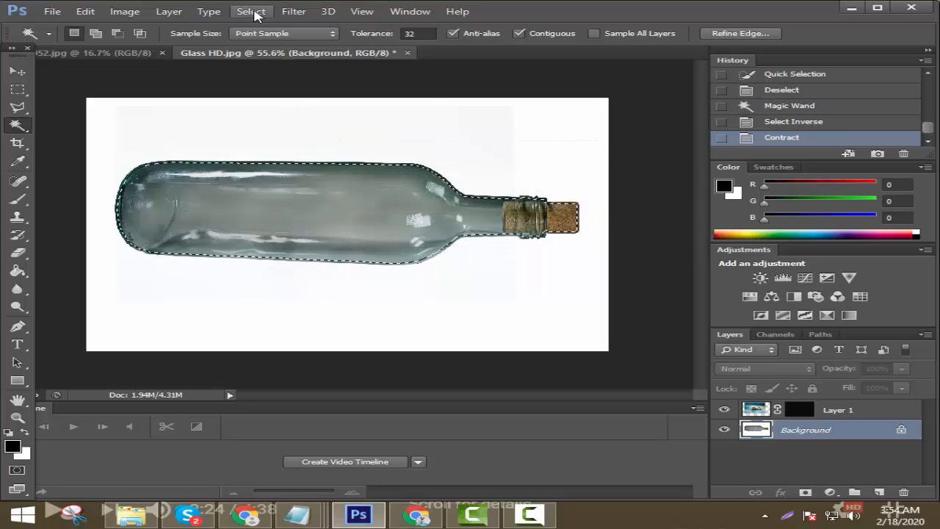
Feather the contracted bottle selection by 20 pixels.
click(251, 12)
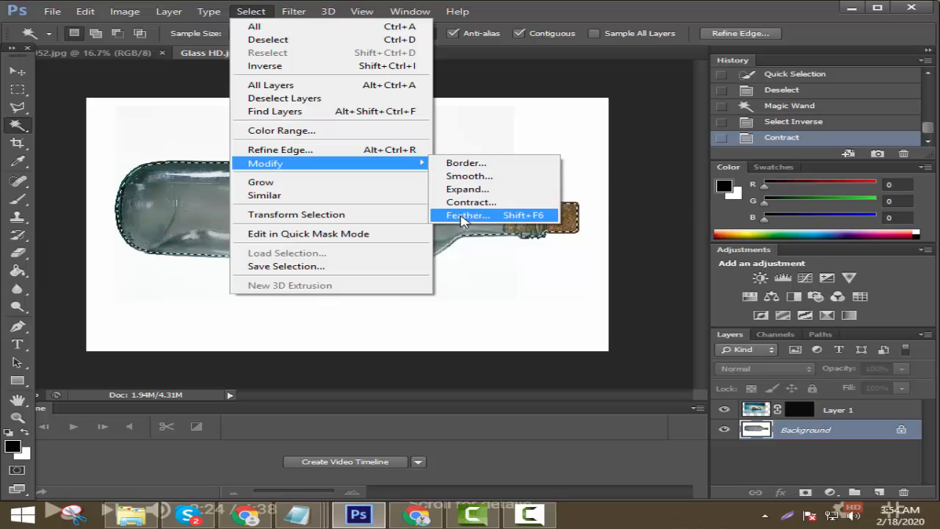
click(470, 215)
text(20)
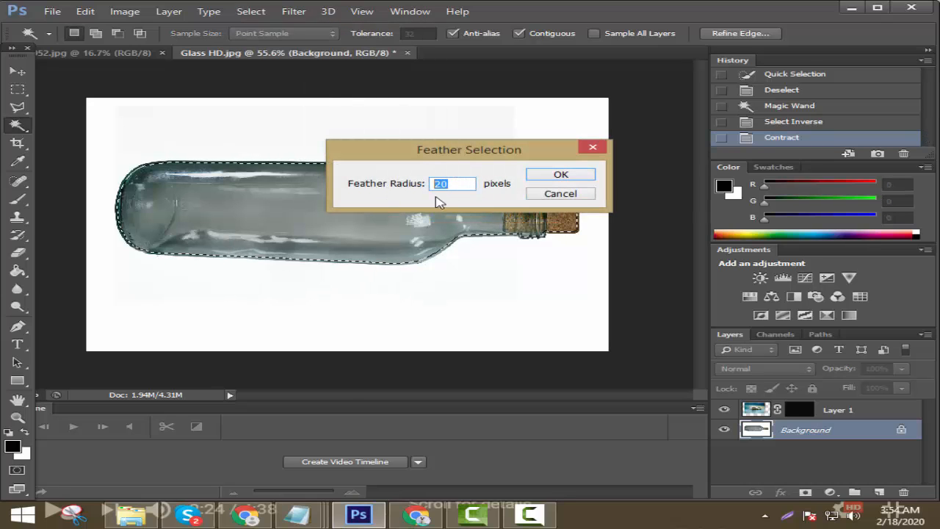
click(540, 180)
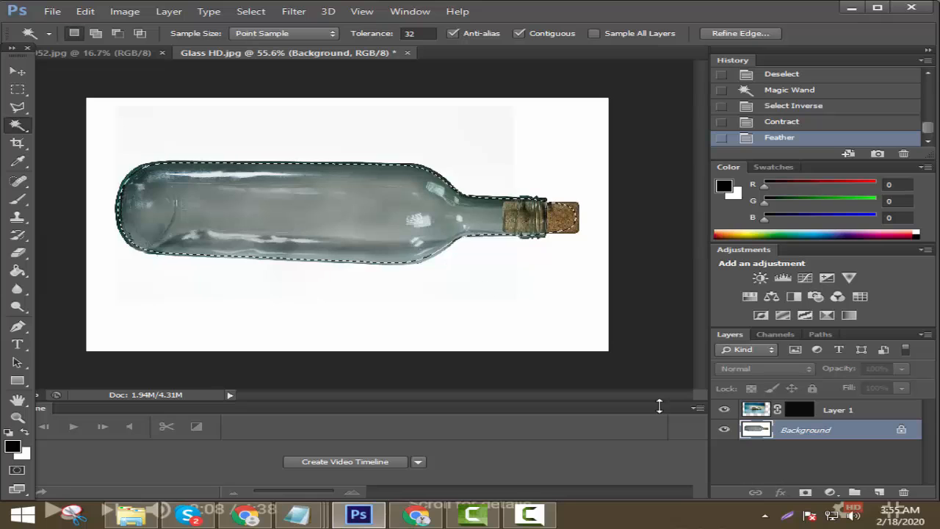
Target Layer 1's mask and set up a soft round 72 px brush with 0% hardness and 100% opacity and flow.
click(807, 415)
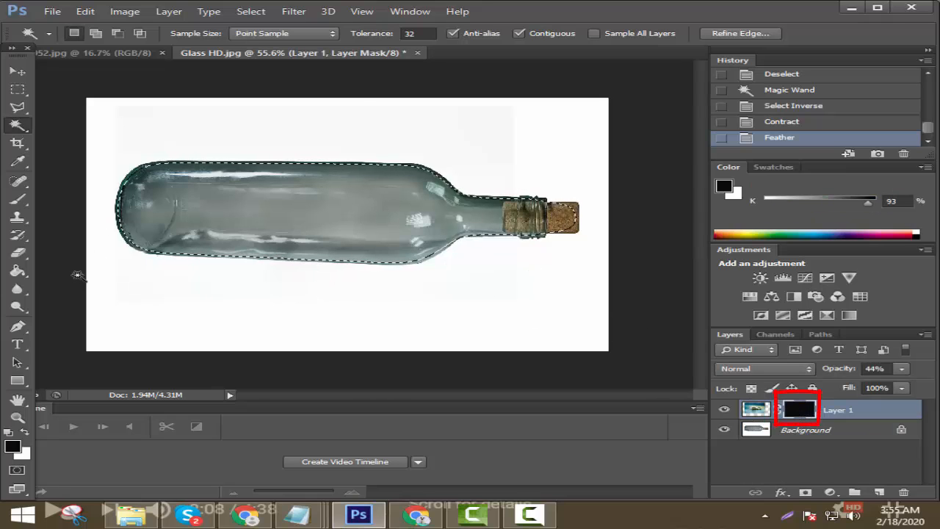
click(17, 199)
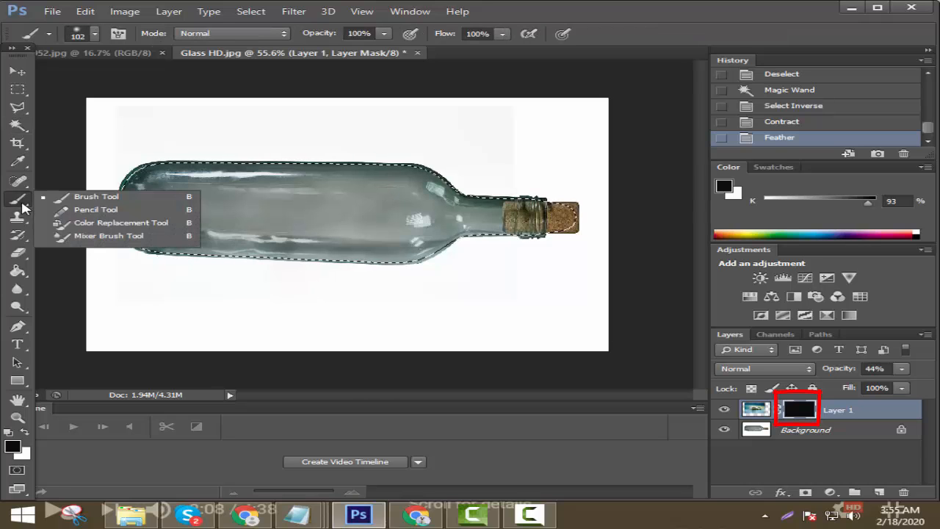
click(88, 193)
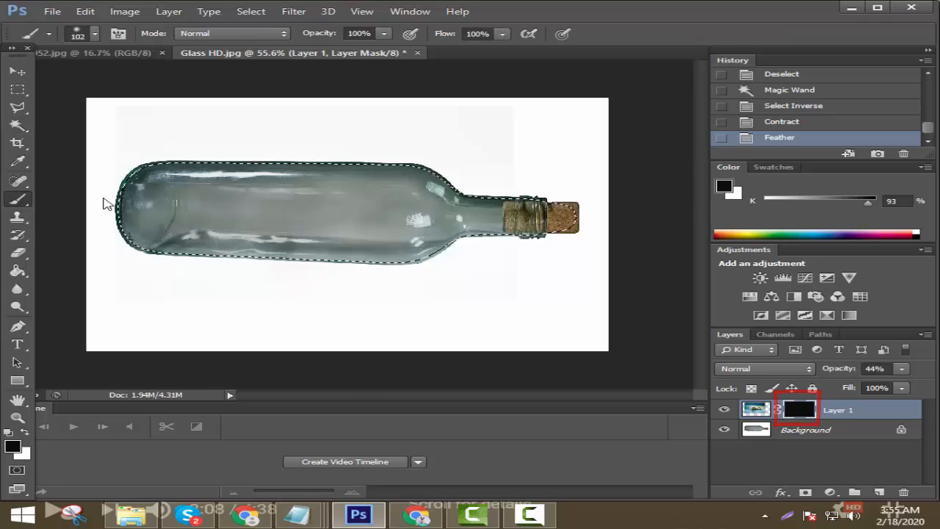
click(94, 34)
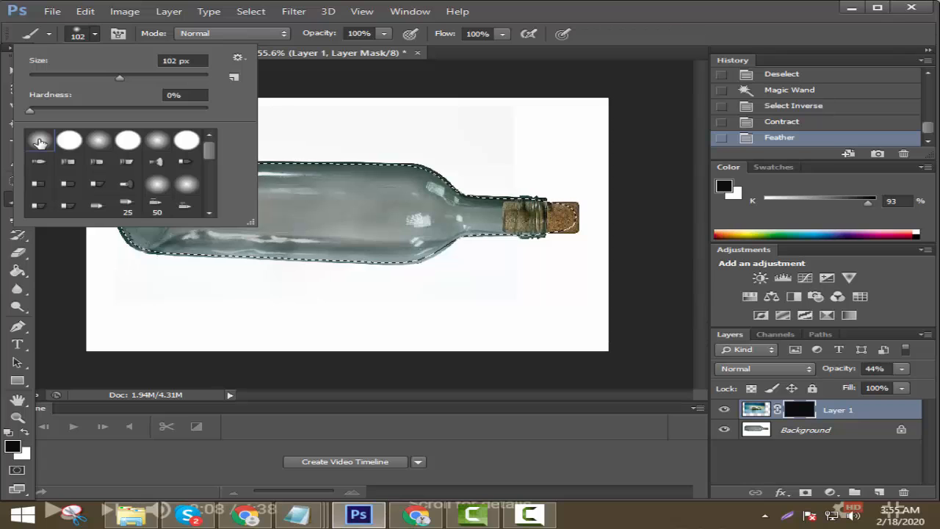
click(359, 33)
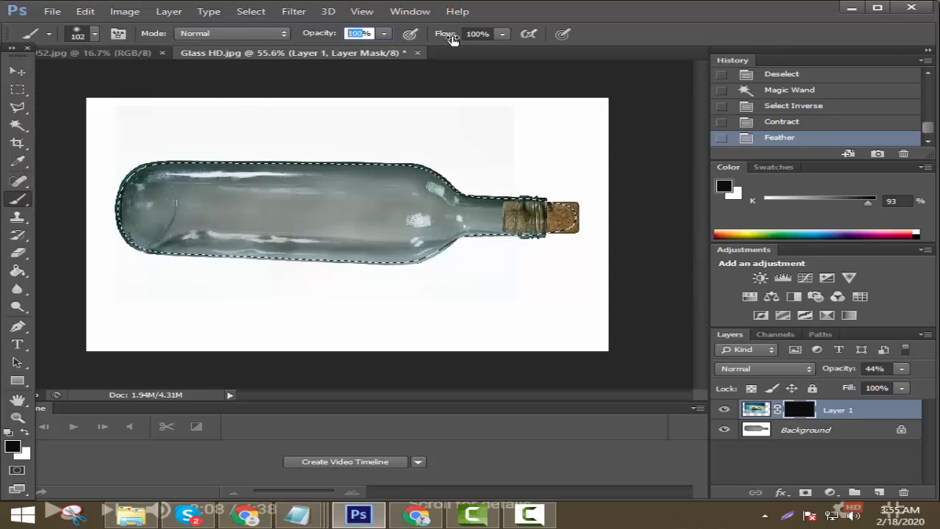
click(485, 34)
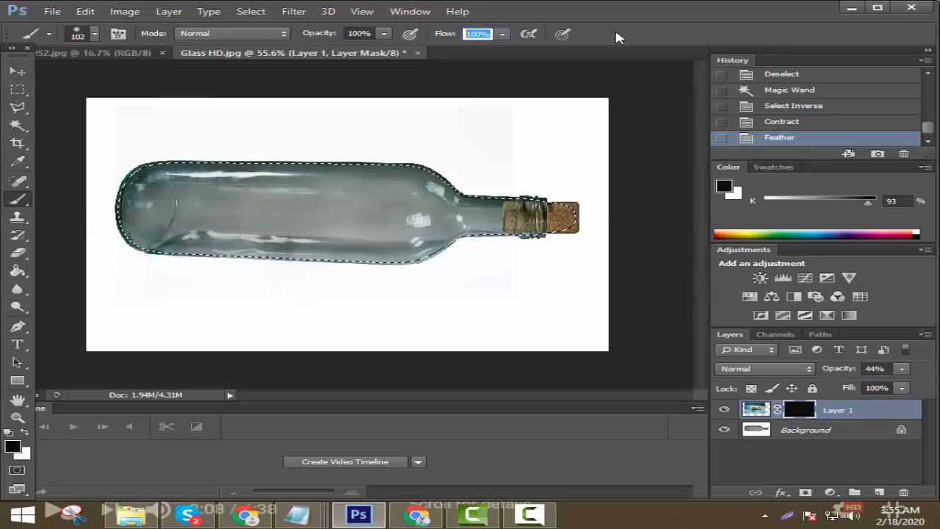
click(96, 35)
drag(111, 79, 97, 76)
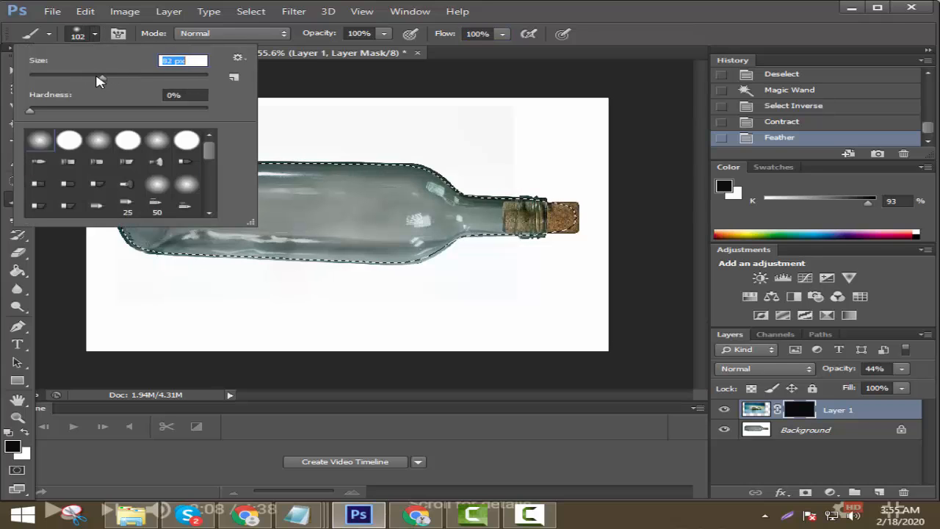
click(96, 35)
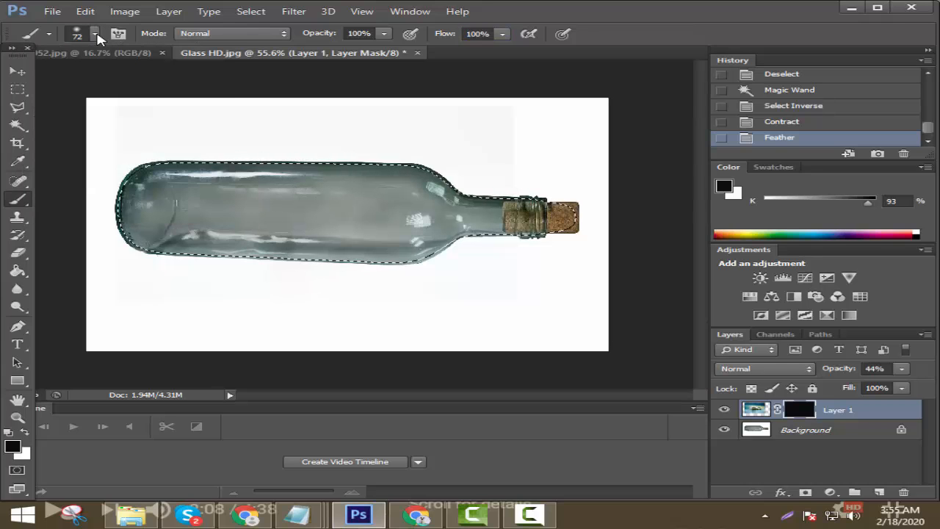
Paint white on Layer 1's mask inside the bottle to reveal the island house, and raise the layer's opacity to 100%.
click(24, 433)
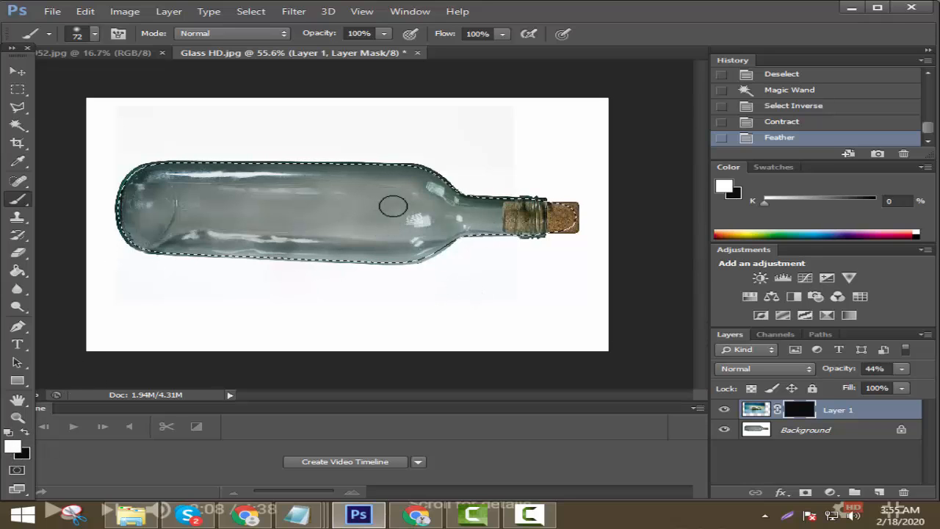
mouse_move(342, 197)
mouse_down()
mouse_move(246, 194)
mouse_move(336, 194)
mouse_move(356, 196)
mouse_move(309, 193)
mouse_move(455, 217)
mouse_move(239, 218)
mouse_move(167, 205)
mouse_move(385, 202)
mouse_move(174, 207)
mouse_move(284, 242)
mouse_move(385, 241)
mouse_move(221, 226)
mouse_move(242, 196)
mouse_move(385, 200)
mouse_move(366, 221)
mouse_move(177, 215)
mouse_move(119, 195)
mouse_move(119, 174)
mouse_move(383, 169)
mouse_move(424, 175)
mouse_move(477, 209)
mouse_move(436, 234)
mouse_move(356, 250)
mouse_move(265, 251)
mouse_move(172, 218)
mouse_move(128, 188)
mouse_move(314, 177)
mouse_move(419, 191)
mouse_move(417, 228)
mouse_move(341, 254)
mouse_move(169, 250)
mouse_up()
scroll(314, 188, up, 4)
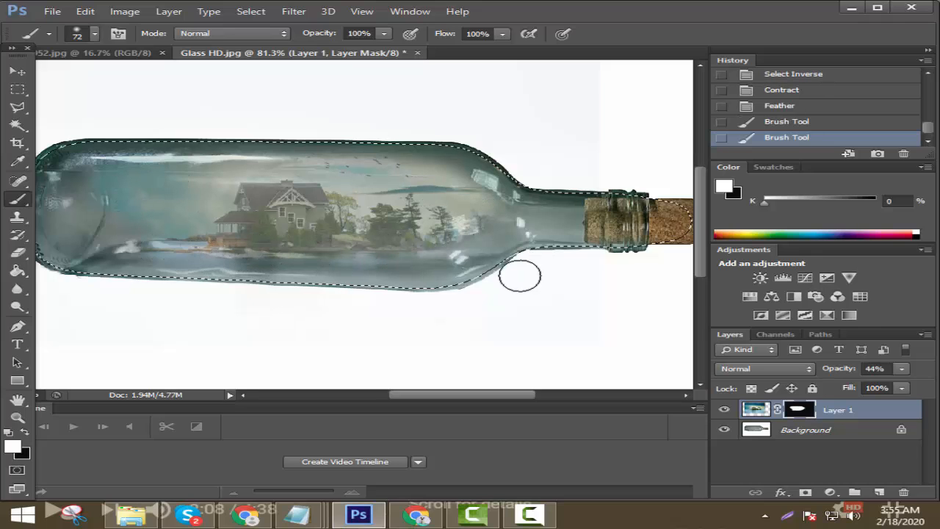
click(902, 368)
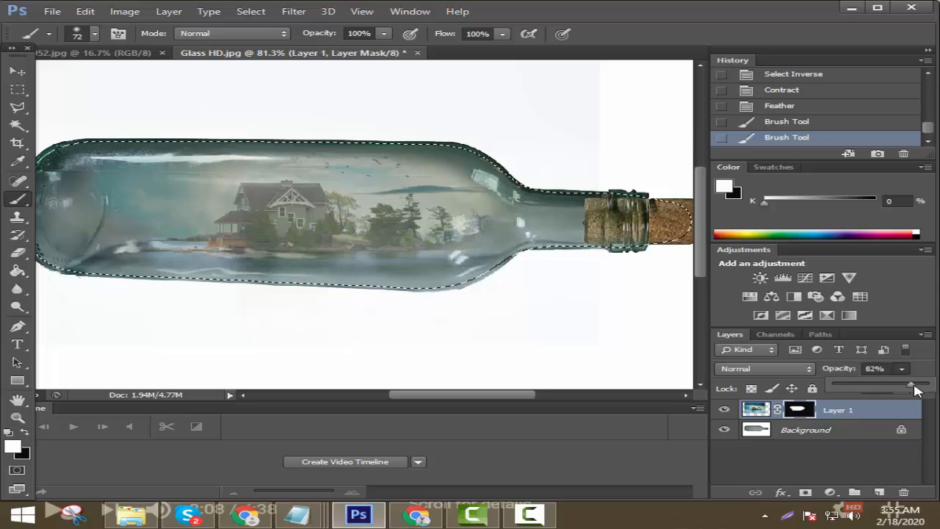
drag(914, 389, 934, 388)
Paint white on the mask over the bottle's rounded base, along its upper part and across the water below the house.
drag(472, 390, 423, 401)
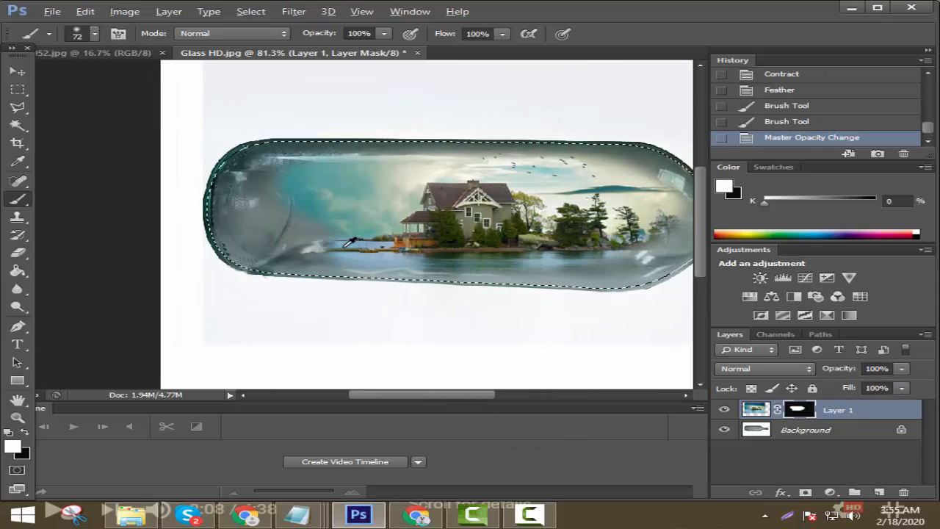
scroll(351, 242, up, 2)
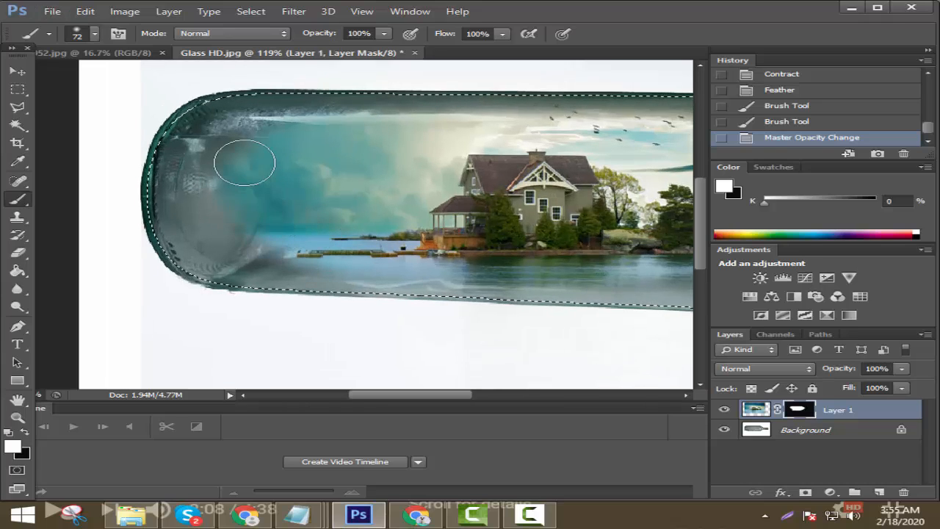
mouse_move(244, 163)
mouse_down()
mouse_move(254, 220)
mouse_move(312, 271)
mouse_move(492, 267)
mouse_move(253, 235)
mouse_move(199, 185)
mouse_move(226, 235)
mouse_move(292, 260)
mouse_move(228, 246)
mouse_move(202, 222)
mouse_move(213, 239)
mouse_move(252, 255)
mouse_move(232, 253)
mouse_move(208, 231)
mouse_move(195, 172)
mouse_move(227, 138)
mouse_move(303, 127)
mouse_move(241, 130)
mouse_move(211, 146)
mouse_move(202, 167)
mouse_move(343, 130)
mouse_move(596, 136)
mouse_up()
drag(379, 399, 441, 399)
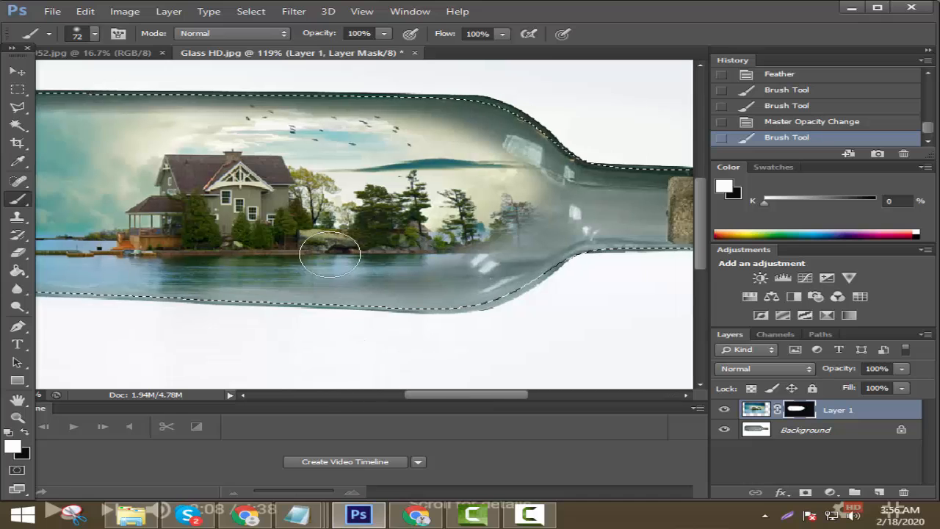
mouse_move(330, 253)
mouse_down()
mouse_move(296, 265)
mouse_move(376, 265)
mouse_move(503, 233)
mouse_move(441, 264)
mouse_move(383, 271)
mouse_move(473, 252)
mouse_move(533, 211)
mouse_move(506, 170)
mouse_move(442, 132)
mouse_move(266, 132)
mouse_up()
Reduce the brush to 42 px and paint white on the mask through the bottle's shoulder and neck up to the cork.
right_click(274, 134)
drag(351, 165, 327, 165)
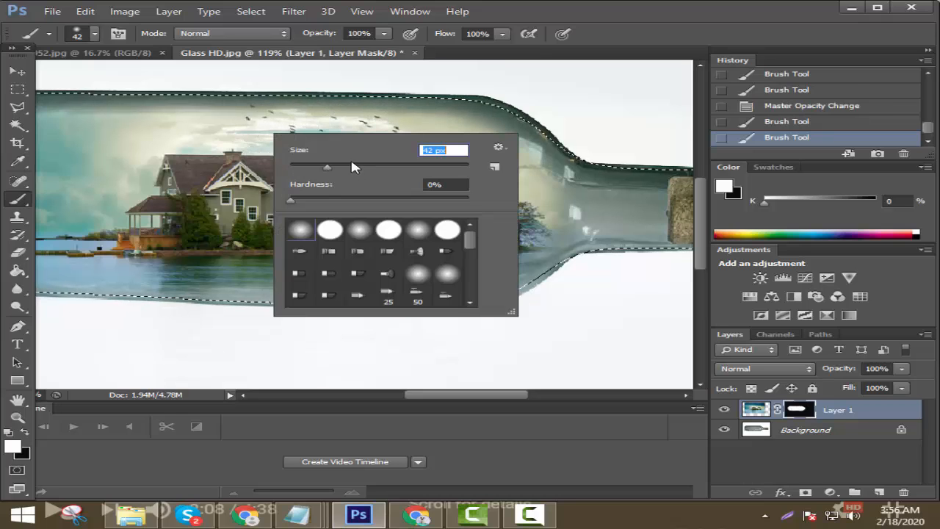
click(400, 126)
drag(484, 146, 487, 150)
right_click(486, 153)
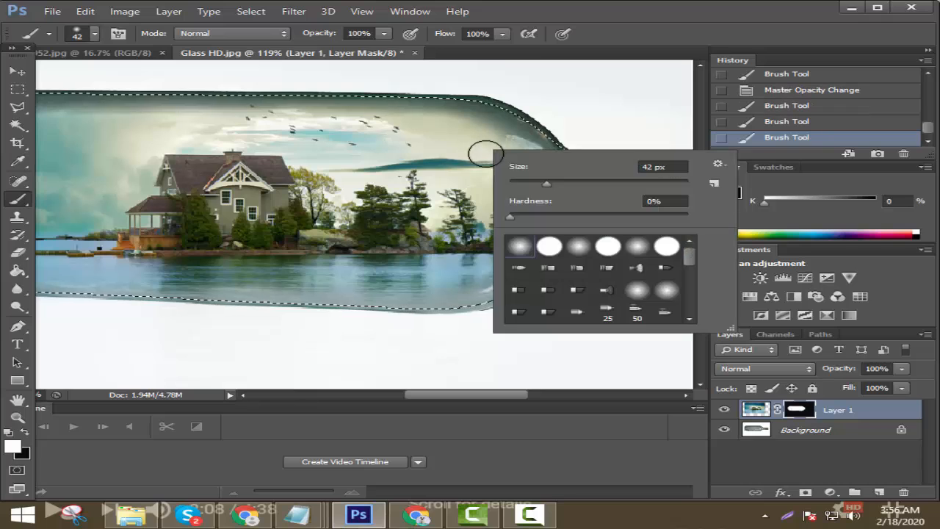
click(485, 131)
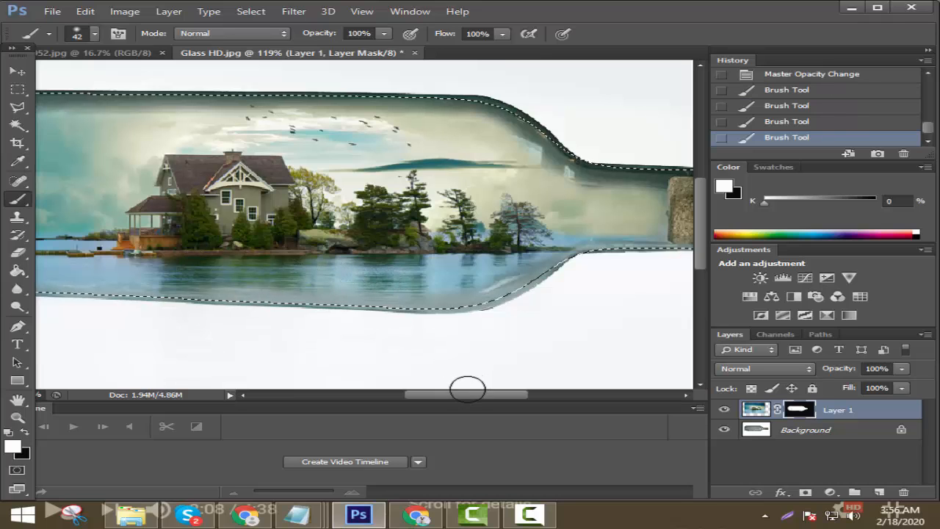
Paint white on the mask over the water along the bottle's lower side, and deselect the bottle selection.
drag(465, 390, 430, 396)
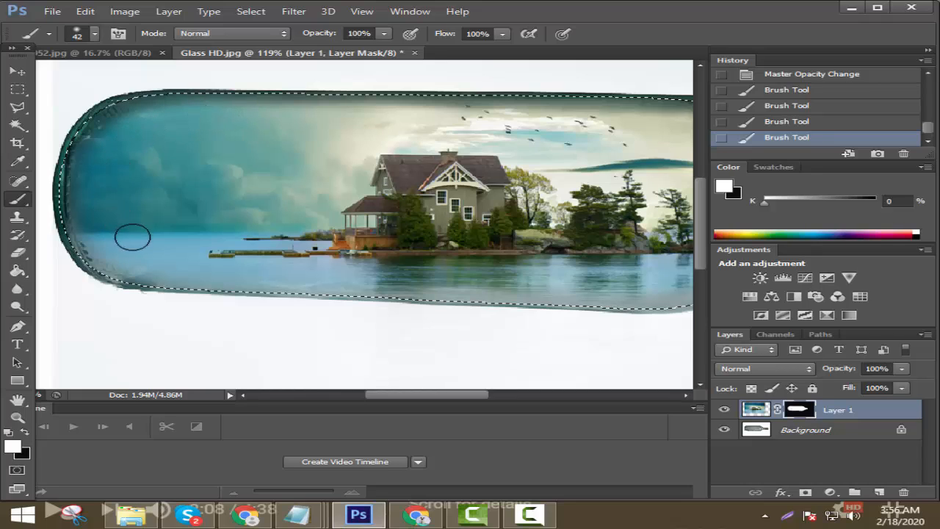
drag(250, 270, 393, 270)
scroll(337, 220, up, 1)
scroll(338, 220, down, 3)
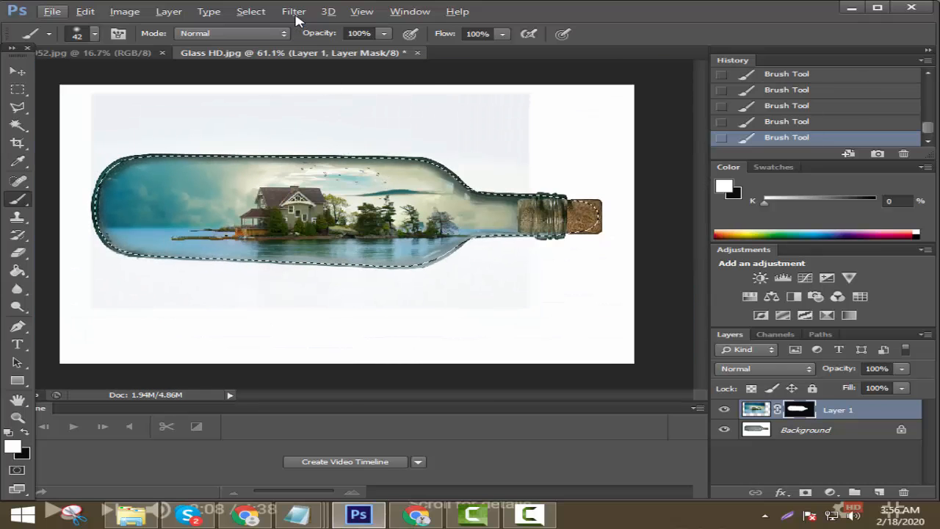
click(251, 11)
click(266, 36)
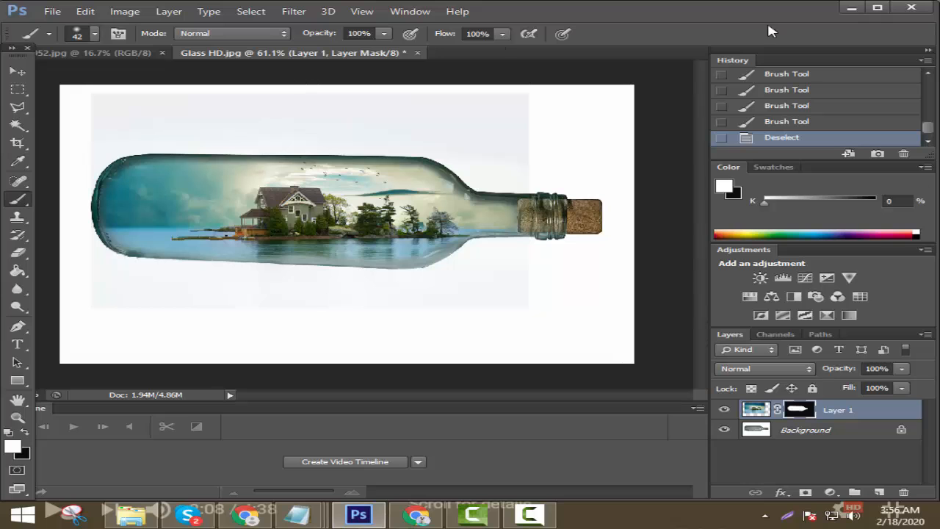
scroll(269, 221, up, 2)
scroll(272, 217, down, 3)
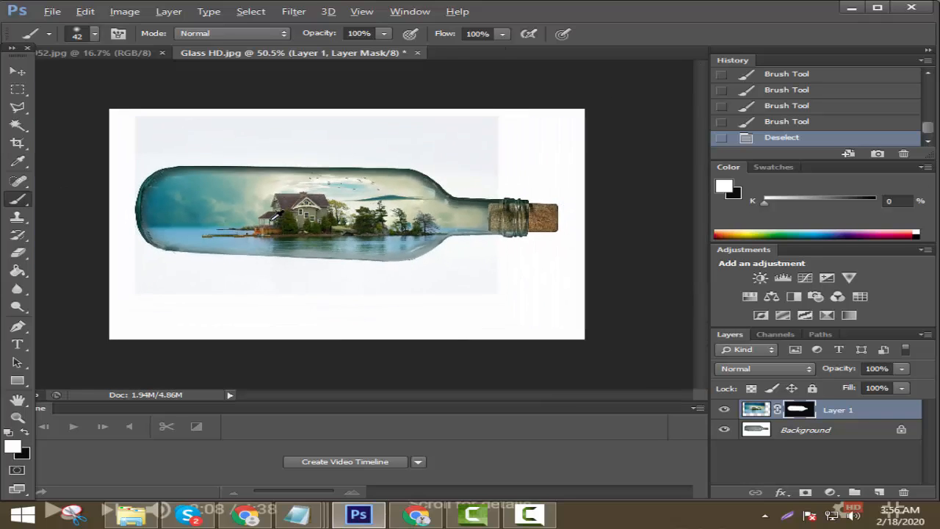
scroll(273, 216, up, 2)
scroll(275, 213, down, 1)
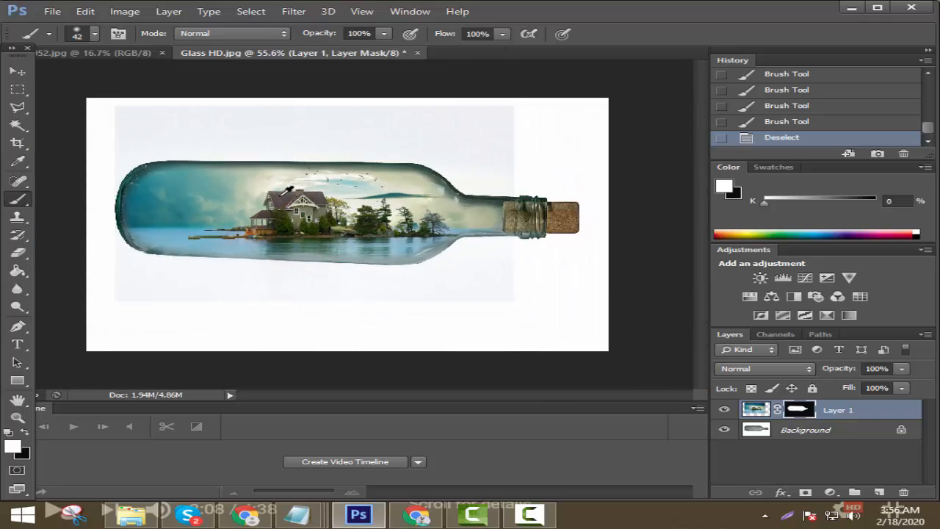
scroll(228, 200, up, 1)
scroll(439, 200, down, 2)
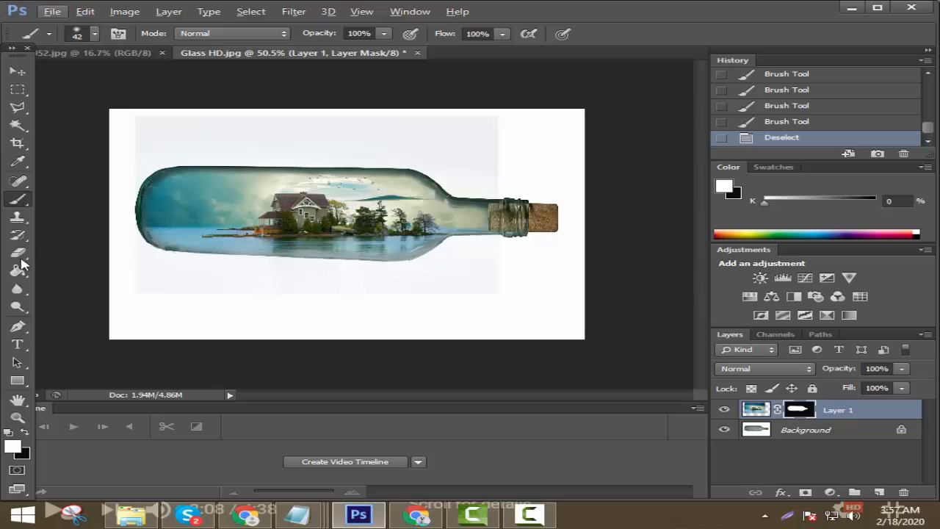
Blur Layer 1's mask along the inner edge of the bottle's rounded base using a 20 px Blur tool.
drag(18, 288, 83, 287)
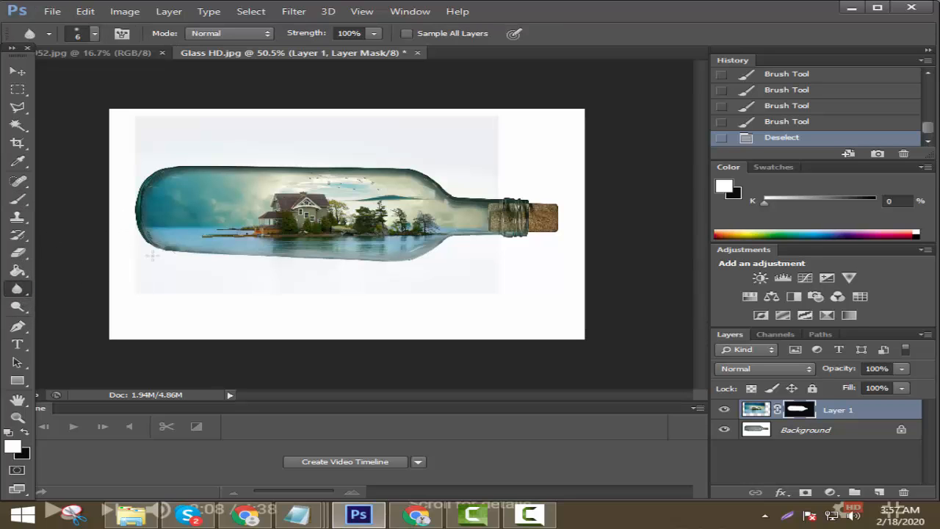
scroll(290, 197, up, 2)
right_click(222, 150)
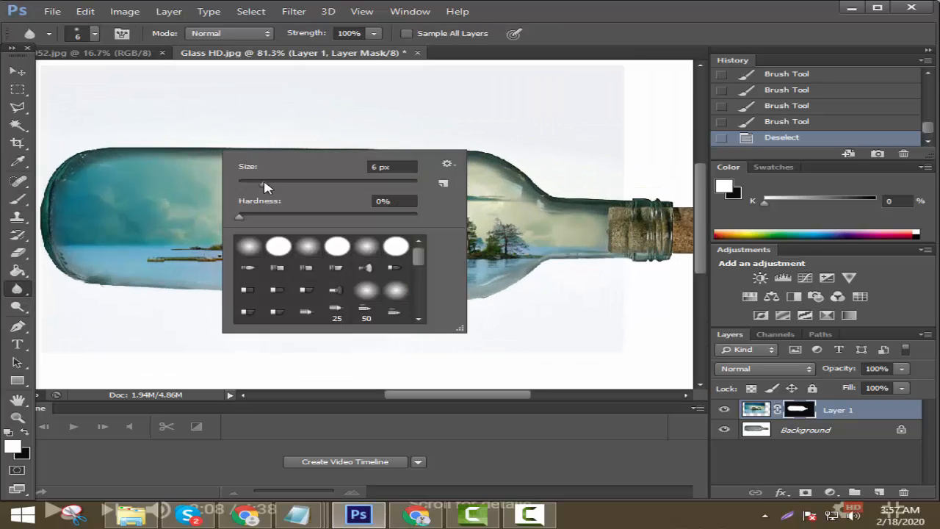
click(265, 183)
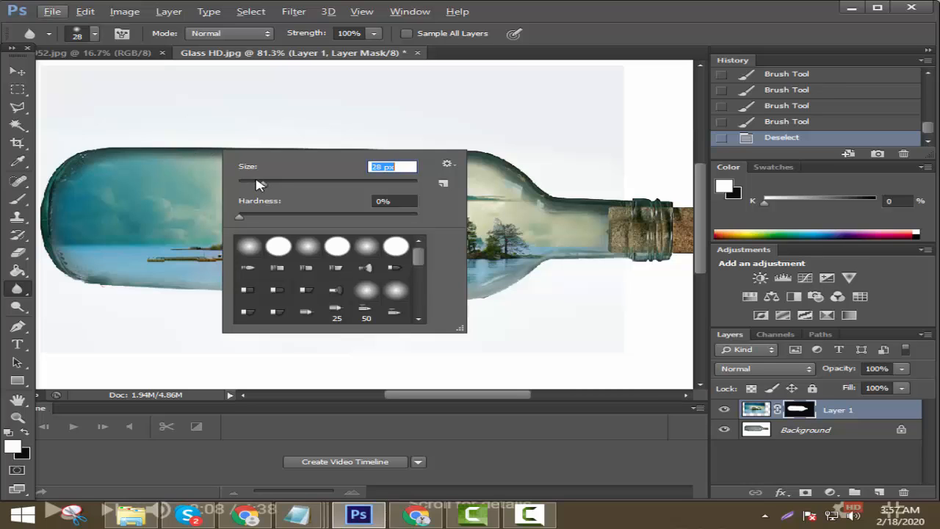
click(206, 149)
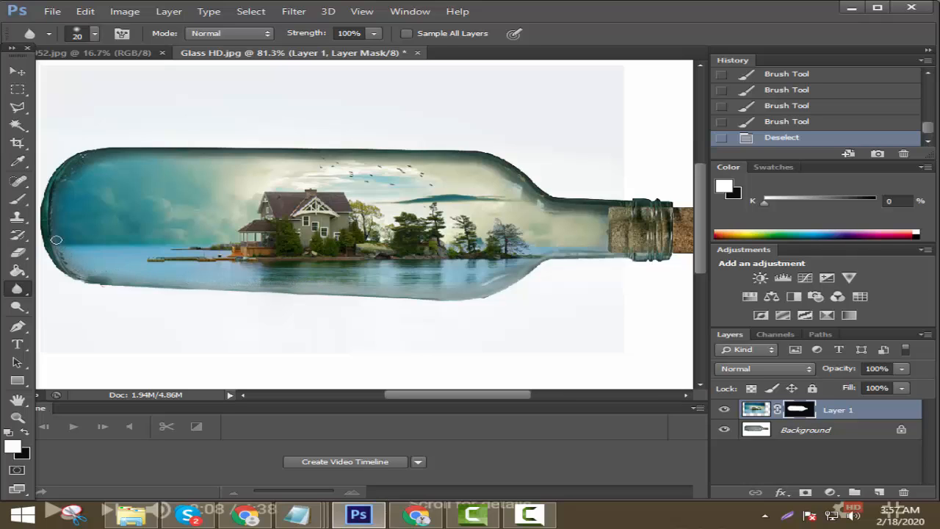
mouse_move(56, 186)
mouse_down()
mouse_move(86, 161)
mouse_move(177, 248)
mouse_up()
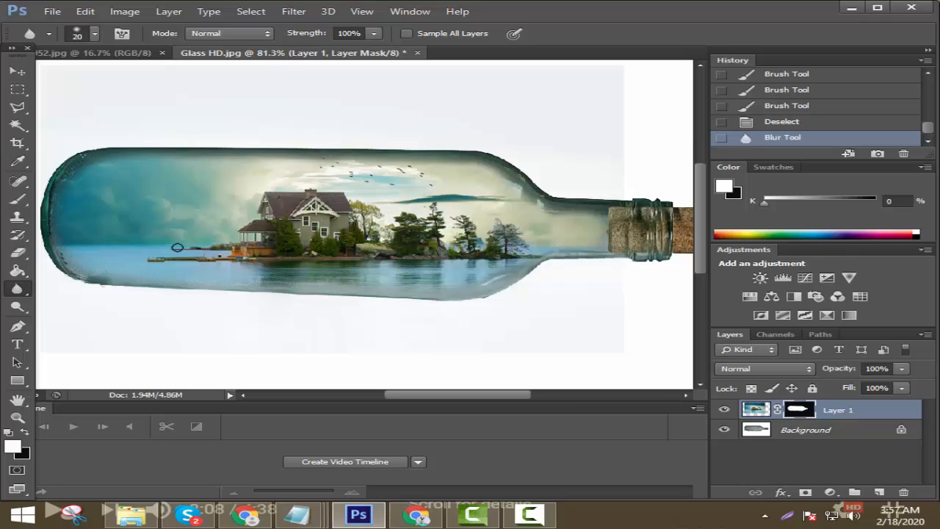
Blur the Background layer along the bottle's rounded base and at the neck beside the cork.
click(767, 430)
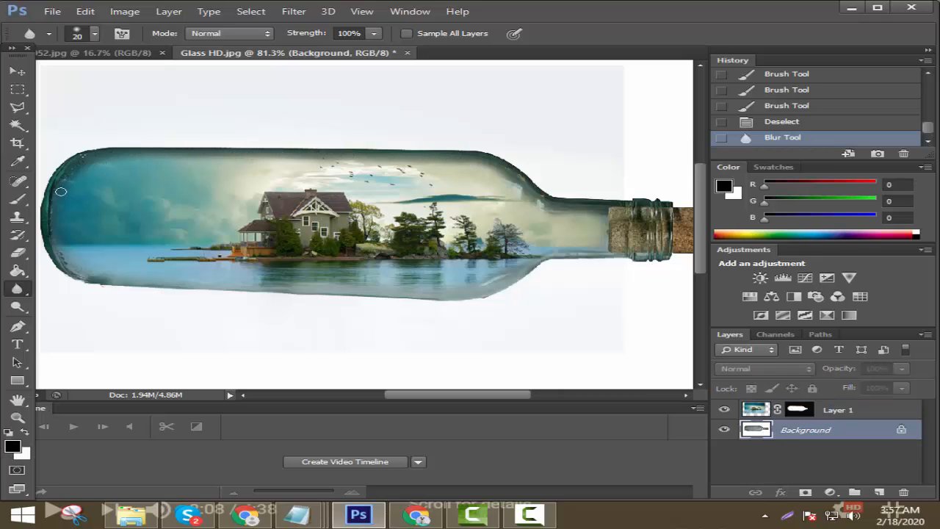
drag(46, 242, 58, 248)
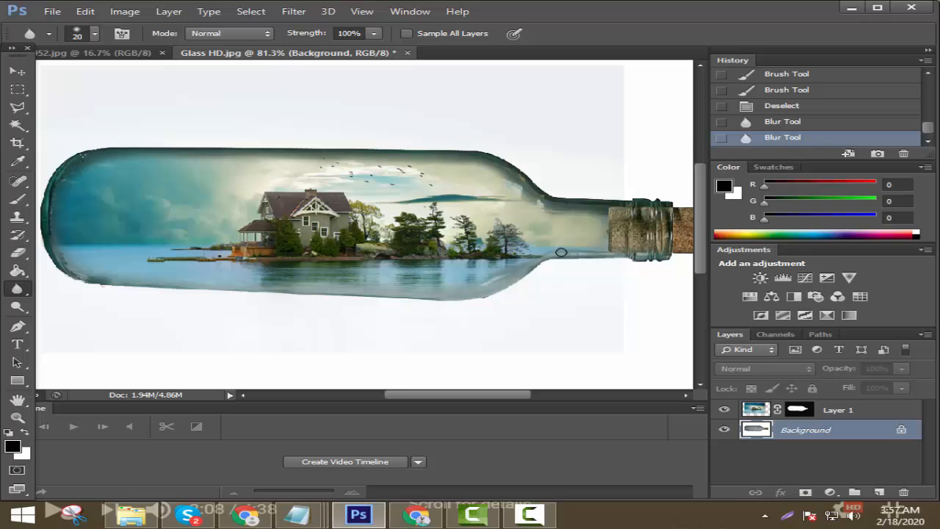
click(605, 212)
Start saving the bottle composite under a new name in the Downloads folder, with JPEG as the format.
scroll(282, 166, down, 4)
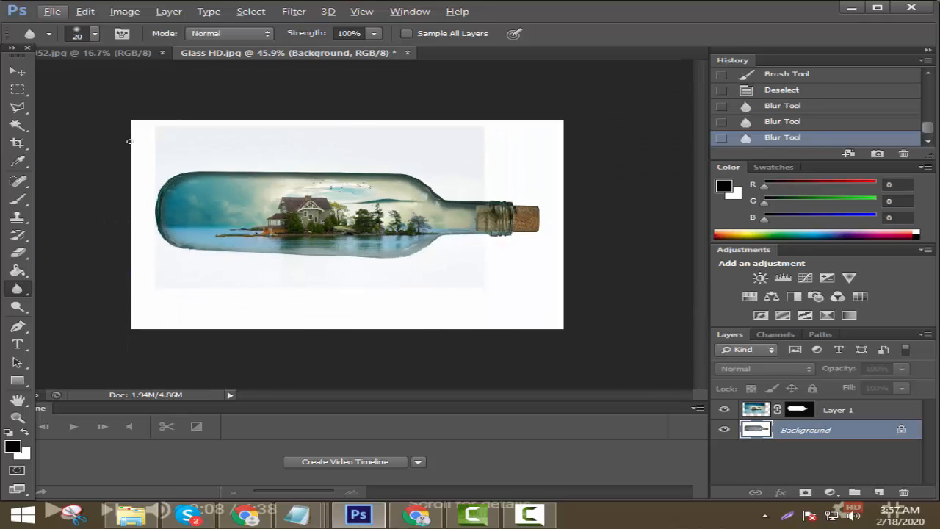
click(51, 13)
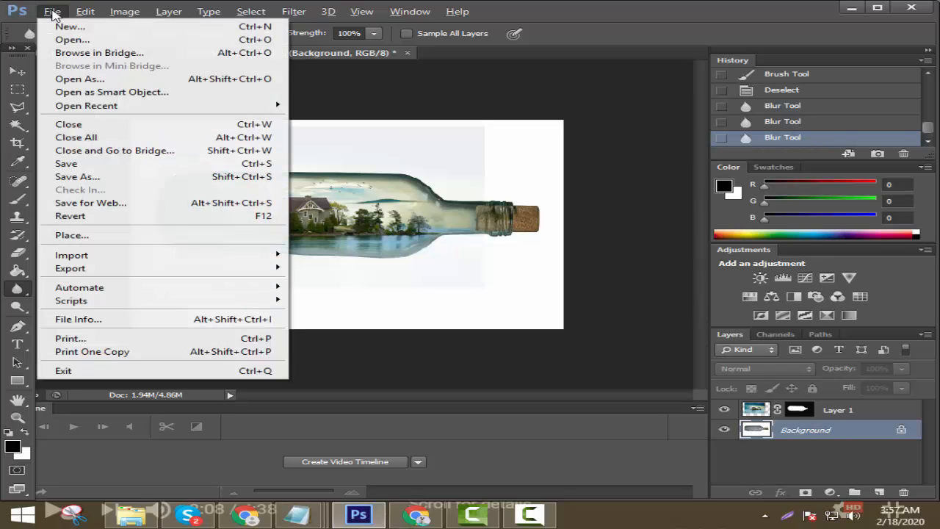
click(111, 178)
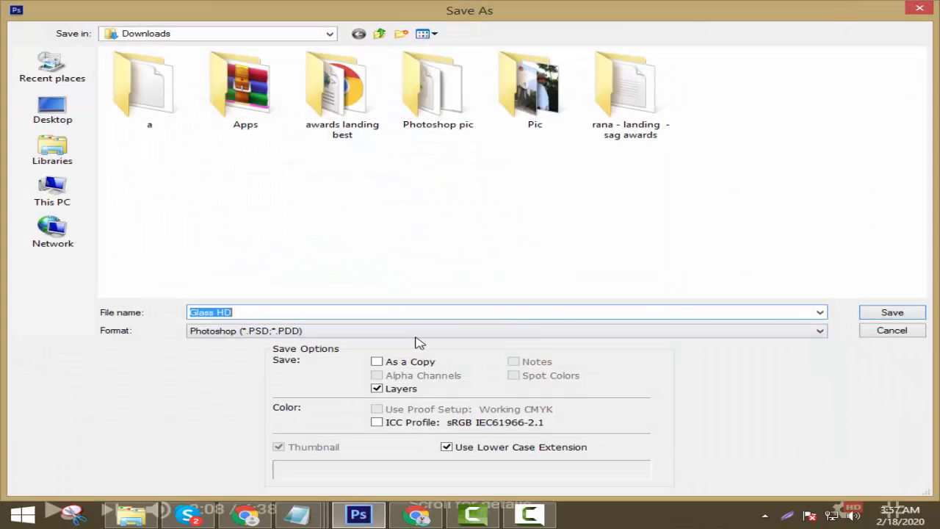
click(343, 312)
click(323, 330)
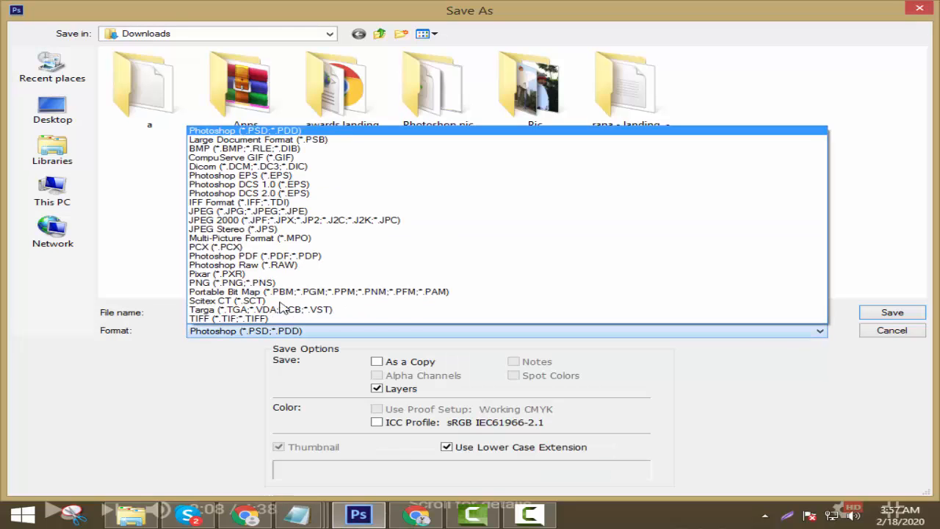
click(262, 215)
scroll(587, 283, down, 1)
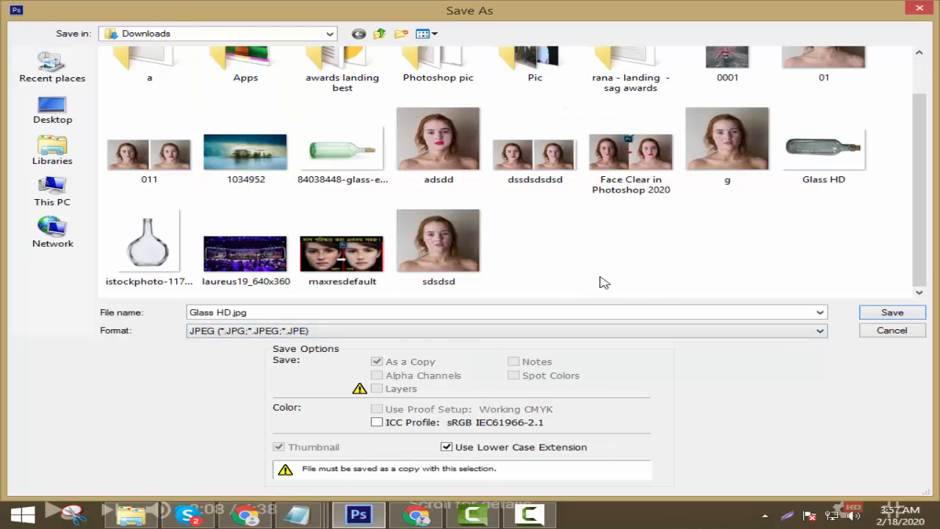
Name the copy Glass HD 01 and save it with JPEG quality 12 (Maximum) and progressive format with 3 scans.
click(831, 158)
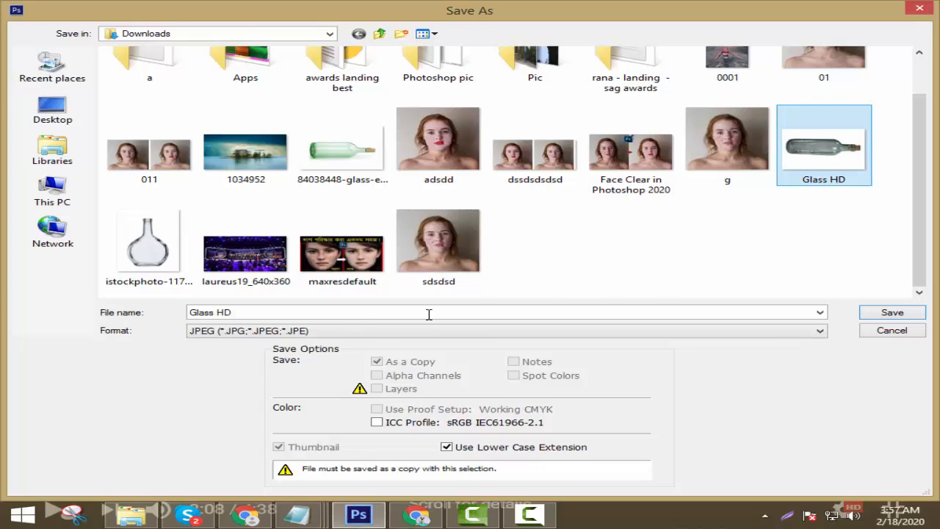
click(350, 312)
click(406, 307)
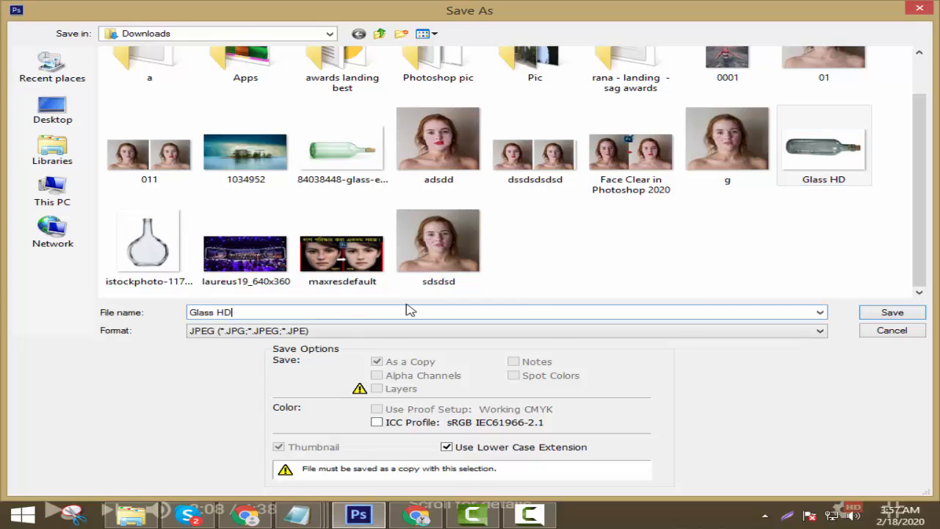
click(889, 315)
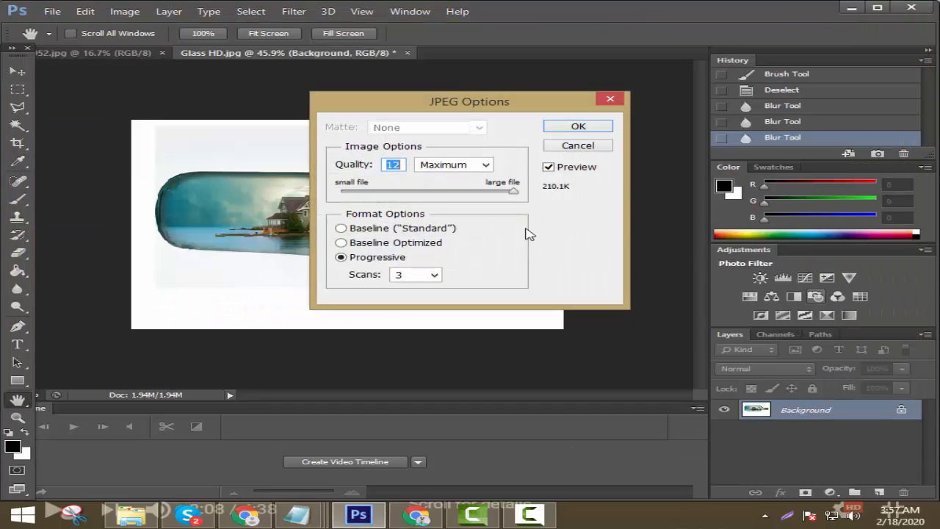
click(574, 127)
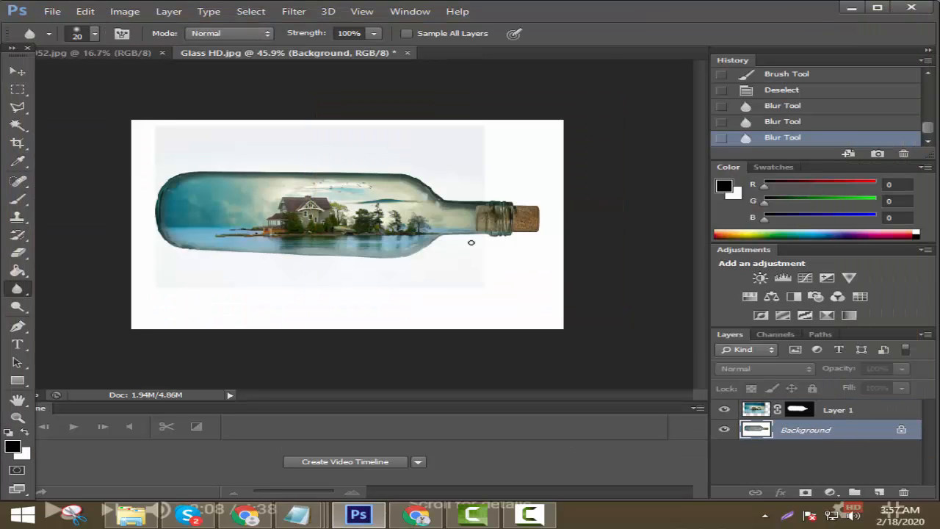
Open the saved Glass HD 01 image from the Downloads folder in Windows Photo Viewer and examine the bottle composite up close.
click(130, 514)
click(881, 408)
double_click(881, 408)
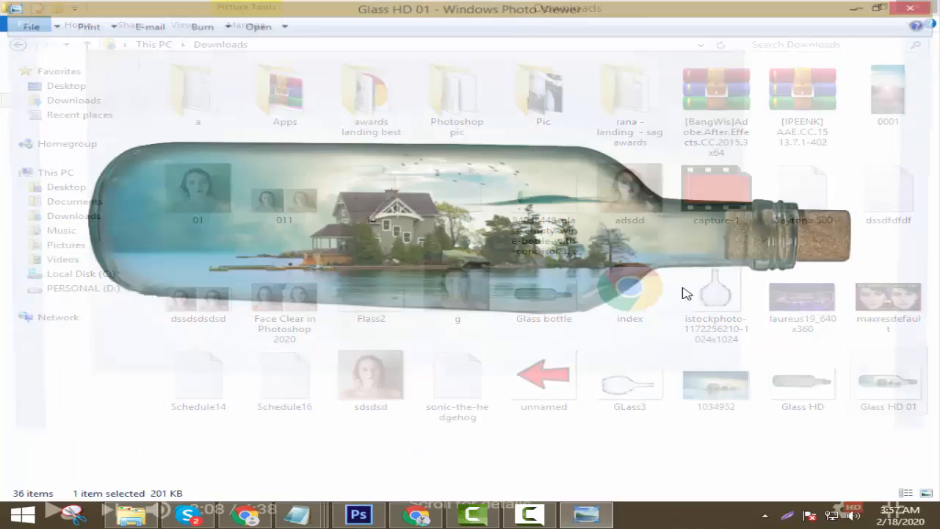
scroll(507, 242, up, 4)
scroll(498, 237, down, 3)
scroll(496, 237, up, 4)
scroll(496, 236, down, 3)
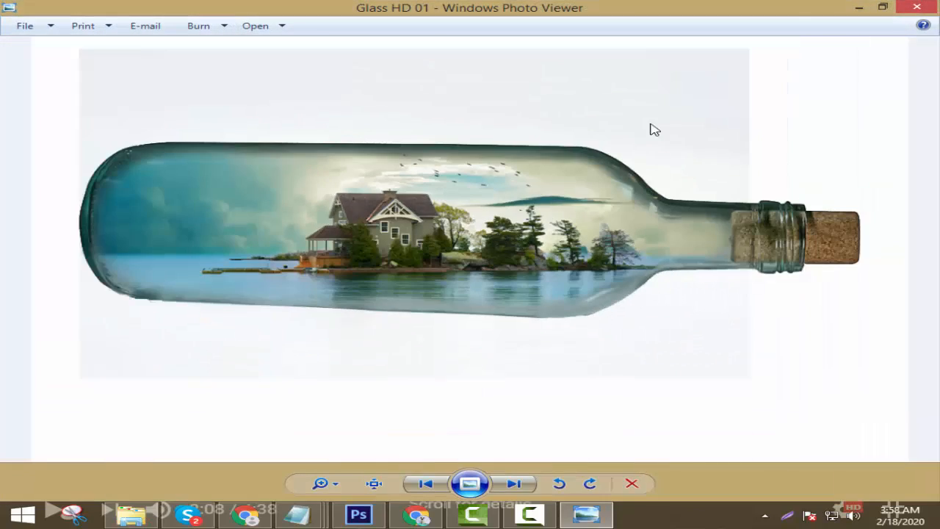